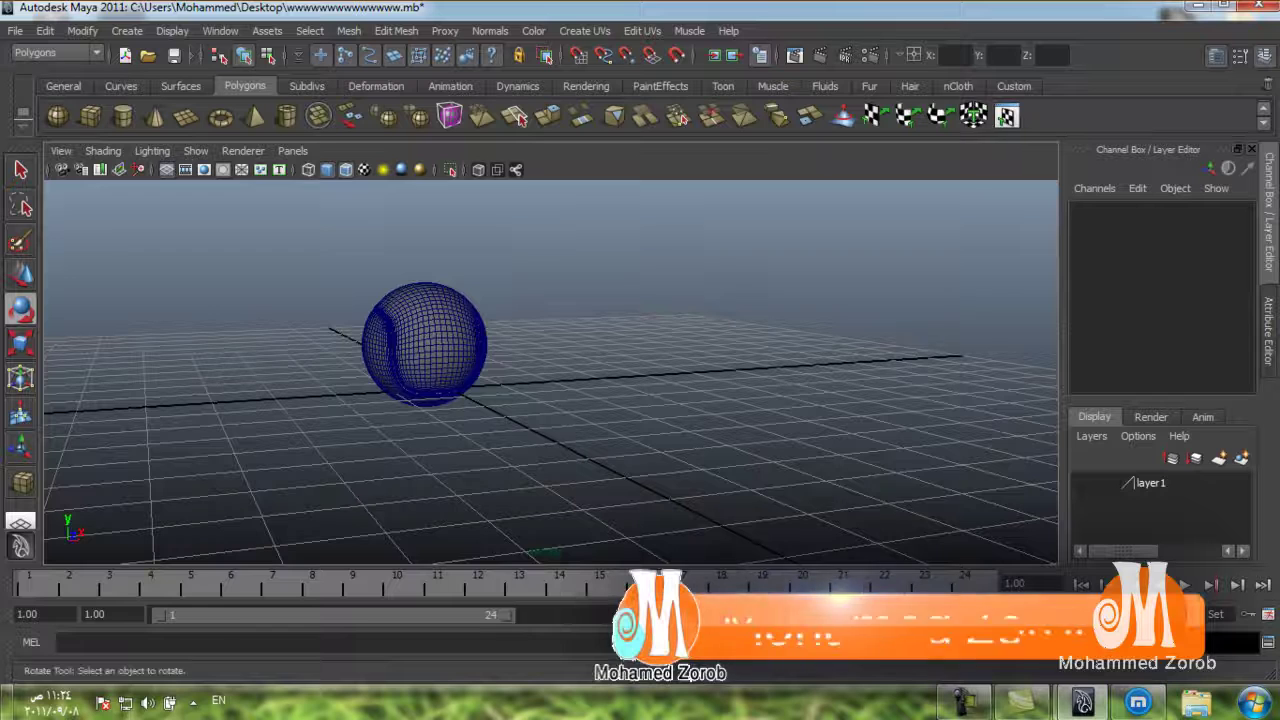
# - Create a polygon plane across the grid beneath the tennis ball
pyautogui.scroll(2, 550, 360)
pyautogui.scroll(-2, 550, 360)
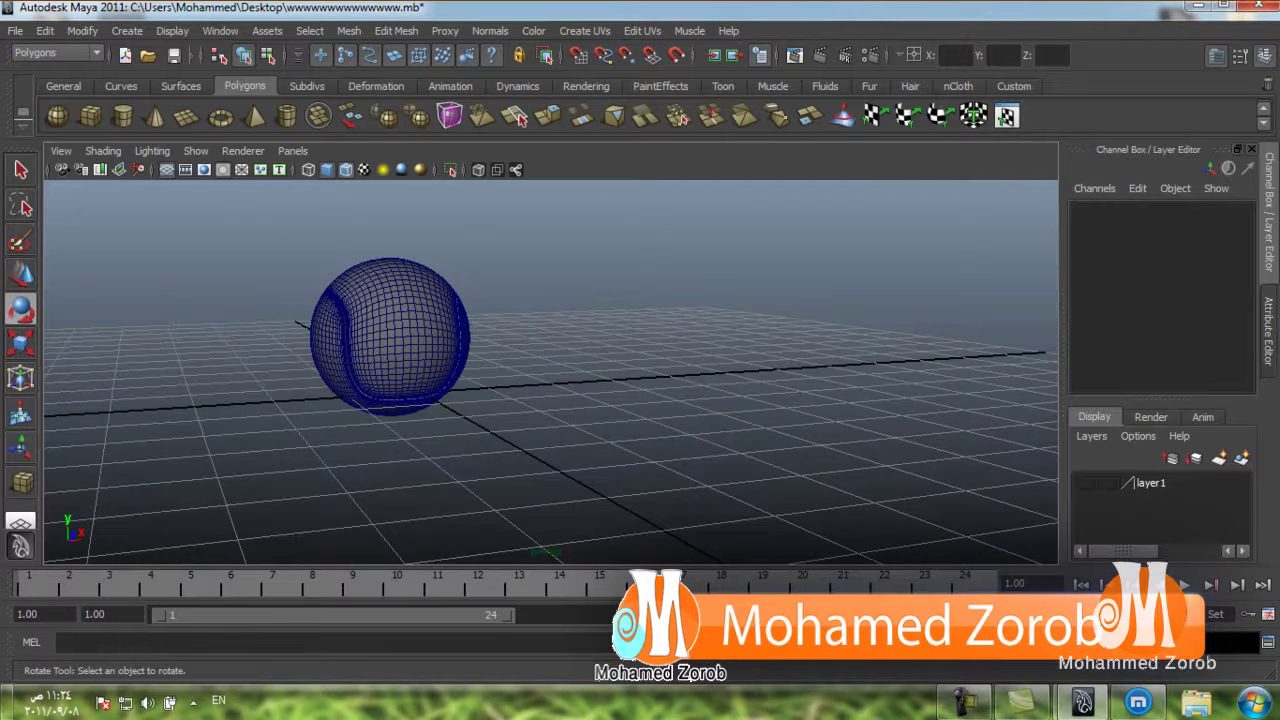
pyautogui.scroll(-2, 550, 360)
pyautogui.scroll(-2, 550, 360)
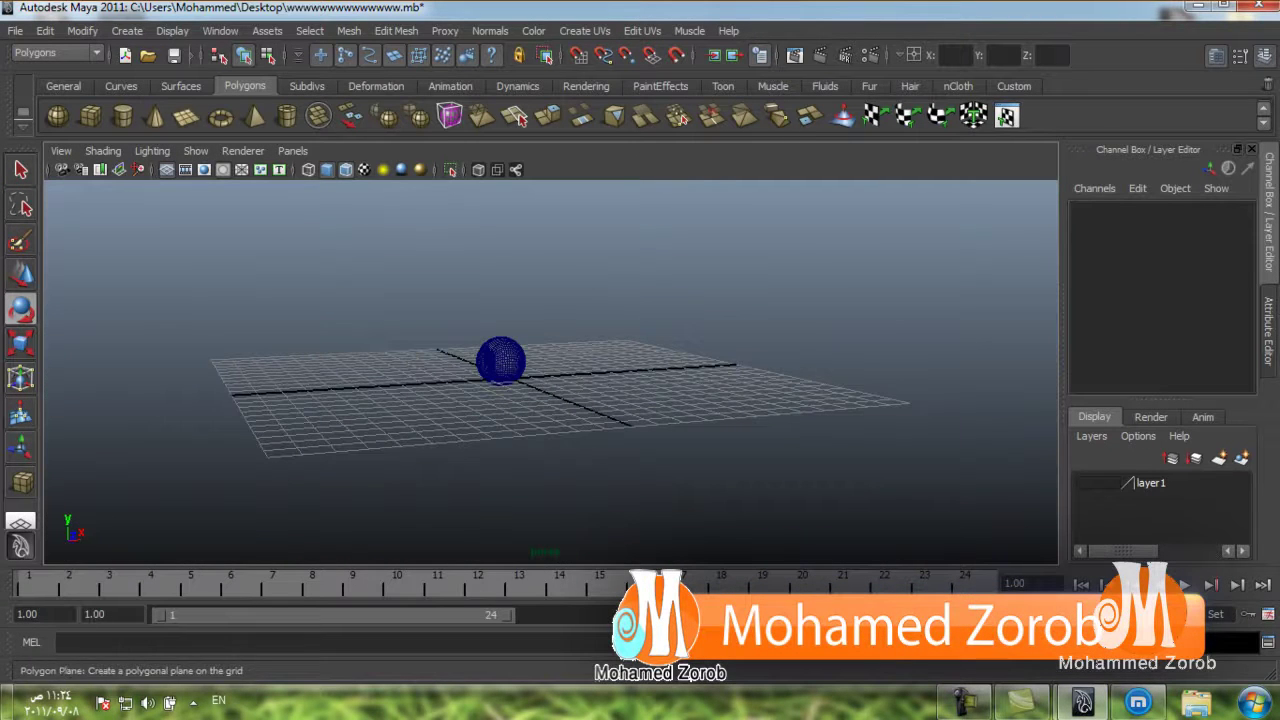
pyautogui.click(186, 116)
pyautogui.keyDown('alt'); pyautogui.moveTo(505, 400); pyautogui.dragTo(540, 420); pyautogui.keyUp('alt')
pyautogui.moveTo(250, 285); pyautogui.dragTo(975, 490)
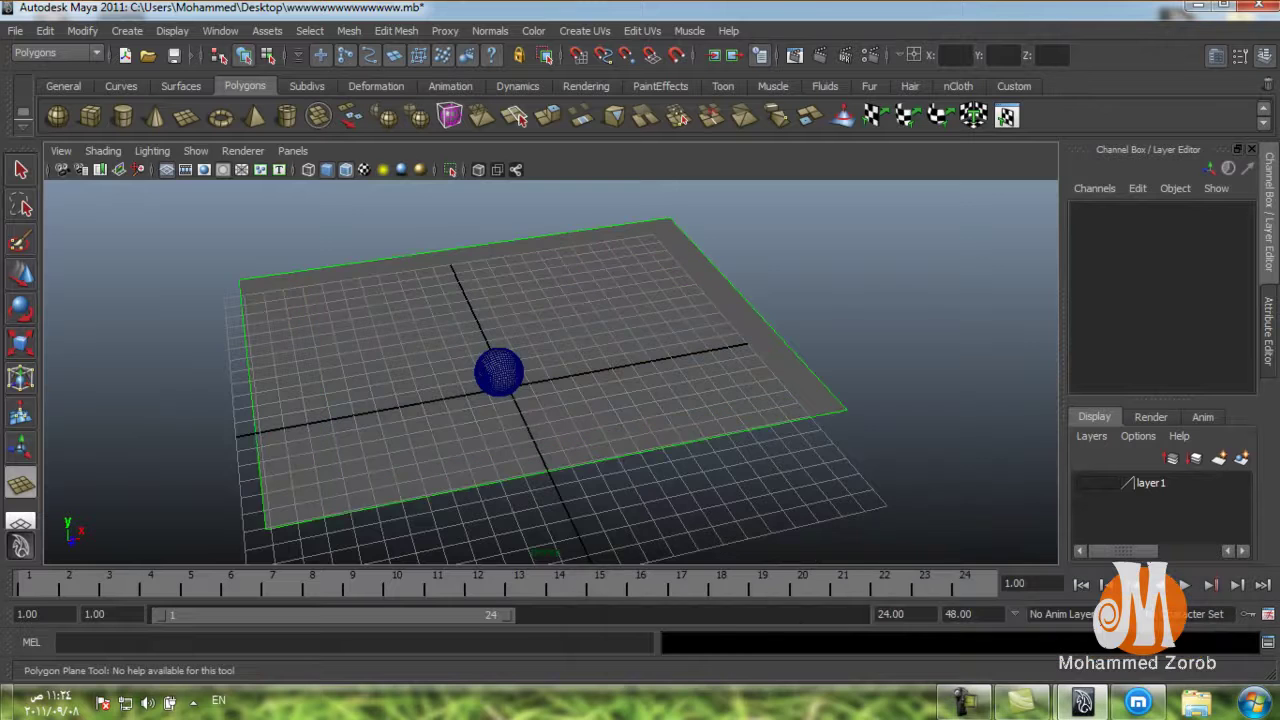
pyautogui.press('e')
pyautogui.scroll(-3, 530, 372)
# - Scale the plane up uniformly to 3.099
pyautogui.press('r')
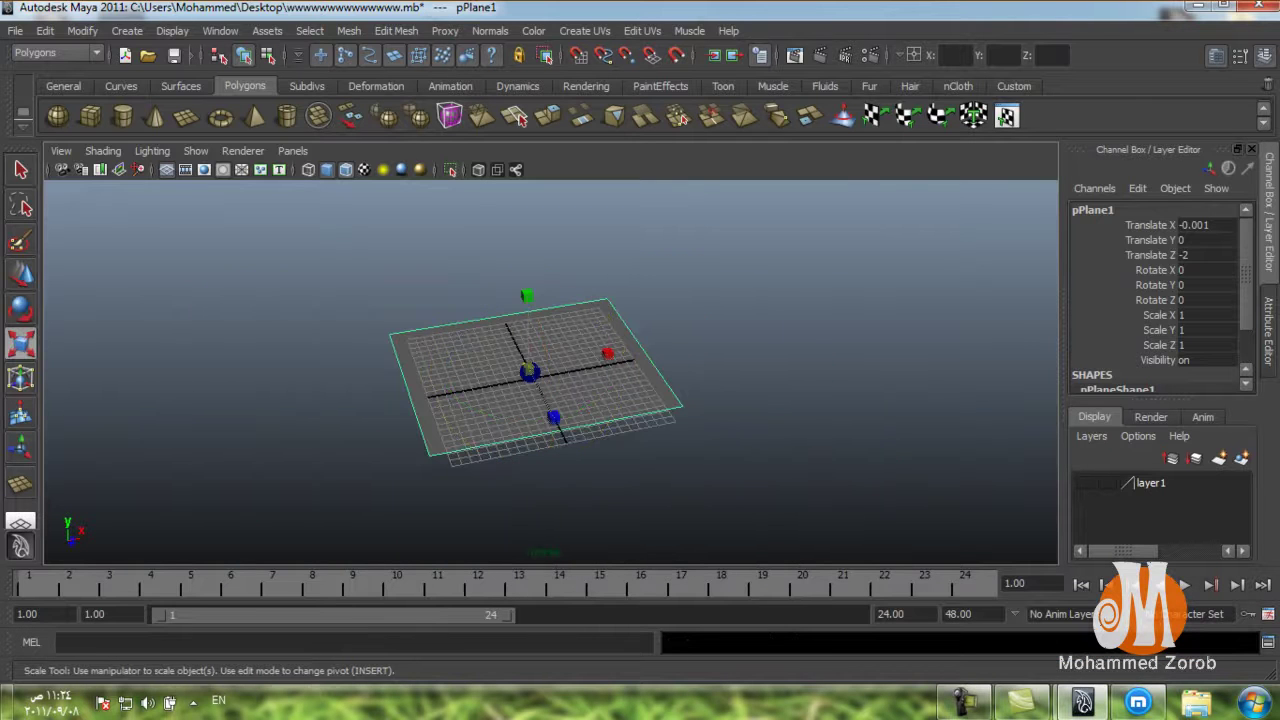
pyautogui.moveTo(529, 372); pyautogui.dragTo(660, 372)
pyautogui.scroll(2, 530, 372)
pyautogui.moveTo(550, 400)
pyautogui.keyDown('alt'); pyautogui.mouseDown()
pyautogui.moveTo(525, 240)
pyautogui.moveTo(500, 330)
pyautogui.mouseUp(); pyautogui.keyUp('alt')
pyautogui.scroll(-3, 550, 370)
pyautogui.scroll(-2, 550, 370)
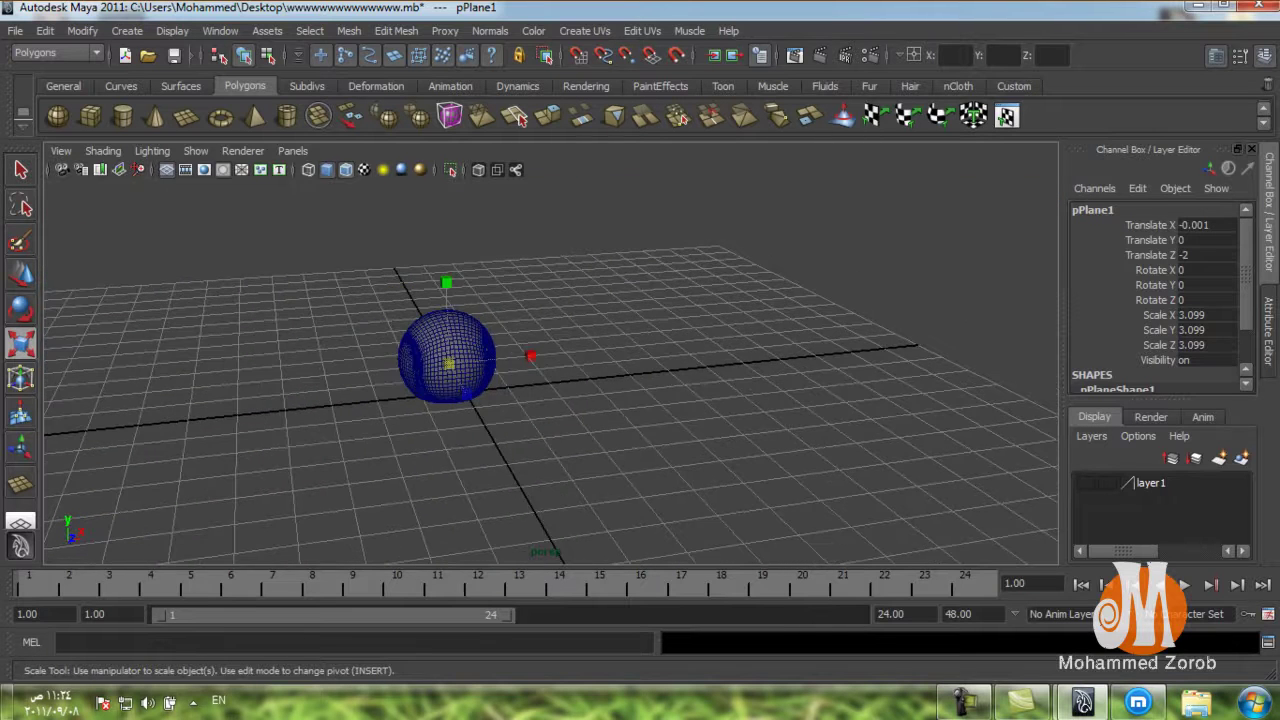
pyautogui.keyDown('alt'); pyautogui.moveTo(550, 370); pyautogui.dragTo(550, 400); pyautogui.keyUp('alt')
# - Assign the plane a new Lambert material with a file texture on its Color
pyautogui.rightClick(588, 361)
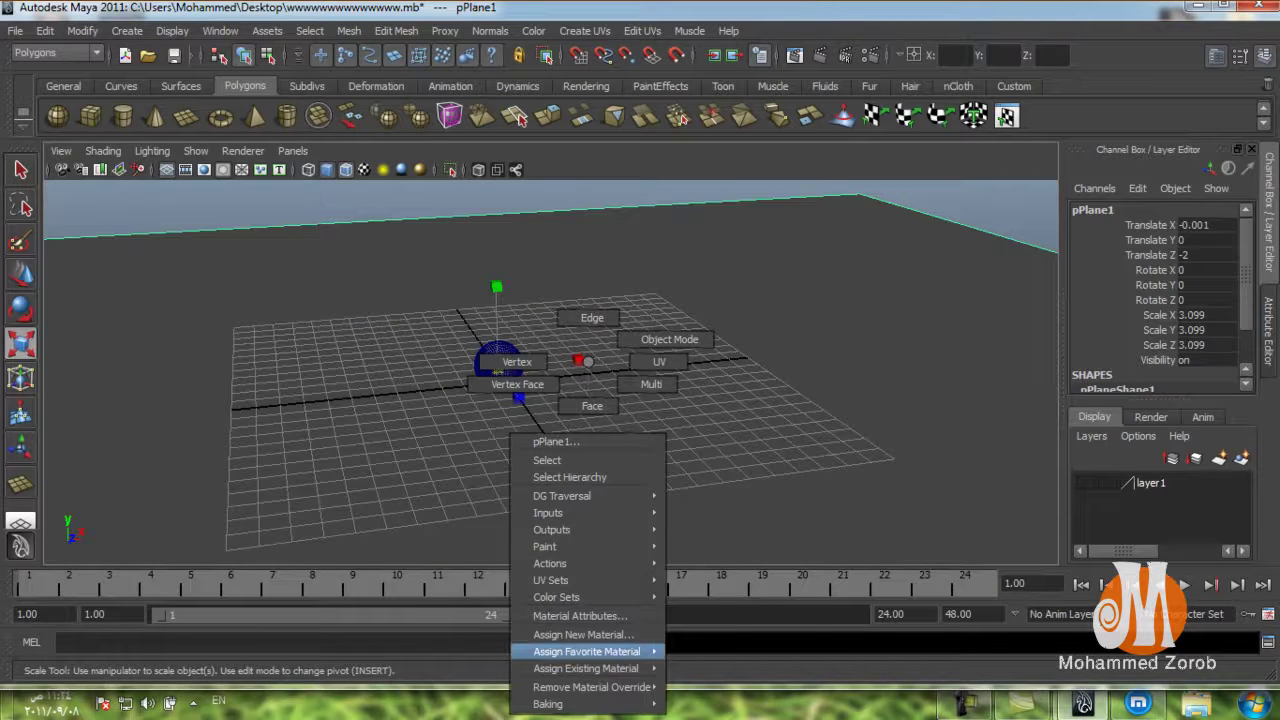
pyautogui.click(706, 583)
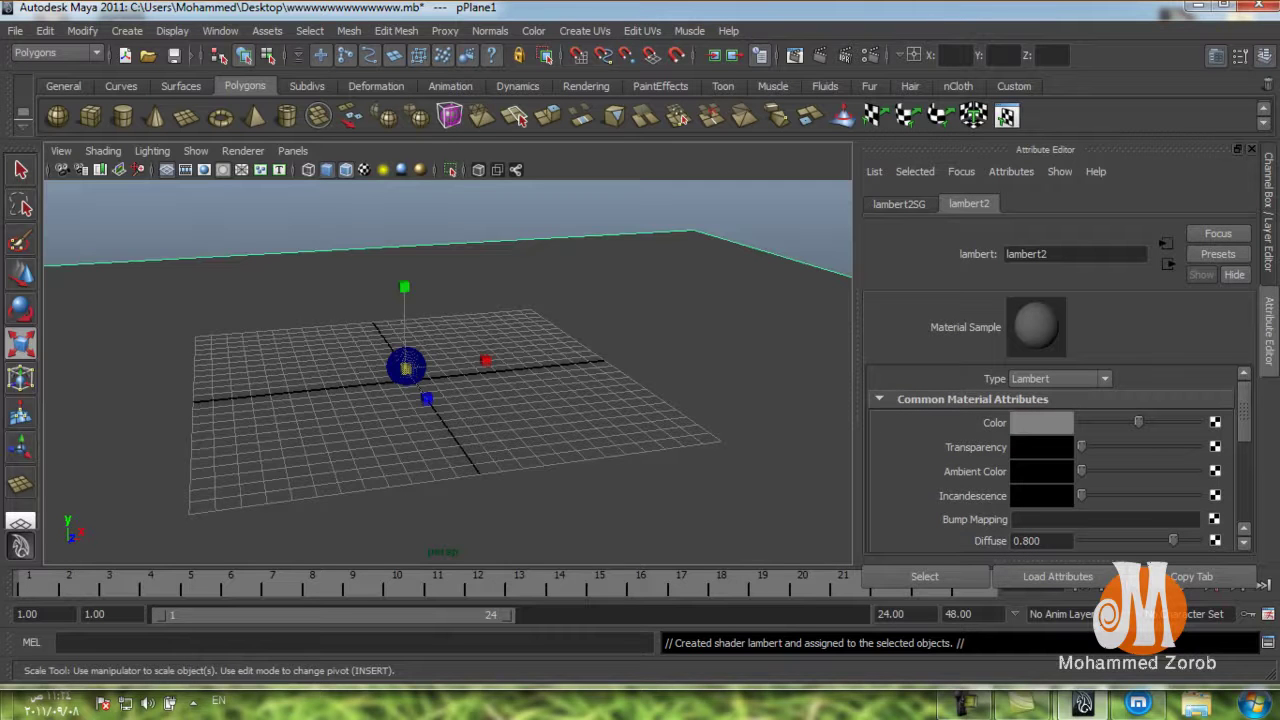
pyautogui.click(1215, 422)
pyautogui.click(625, 391)
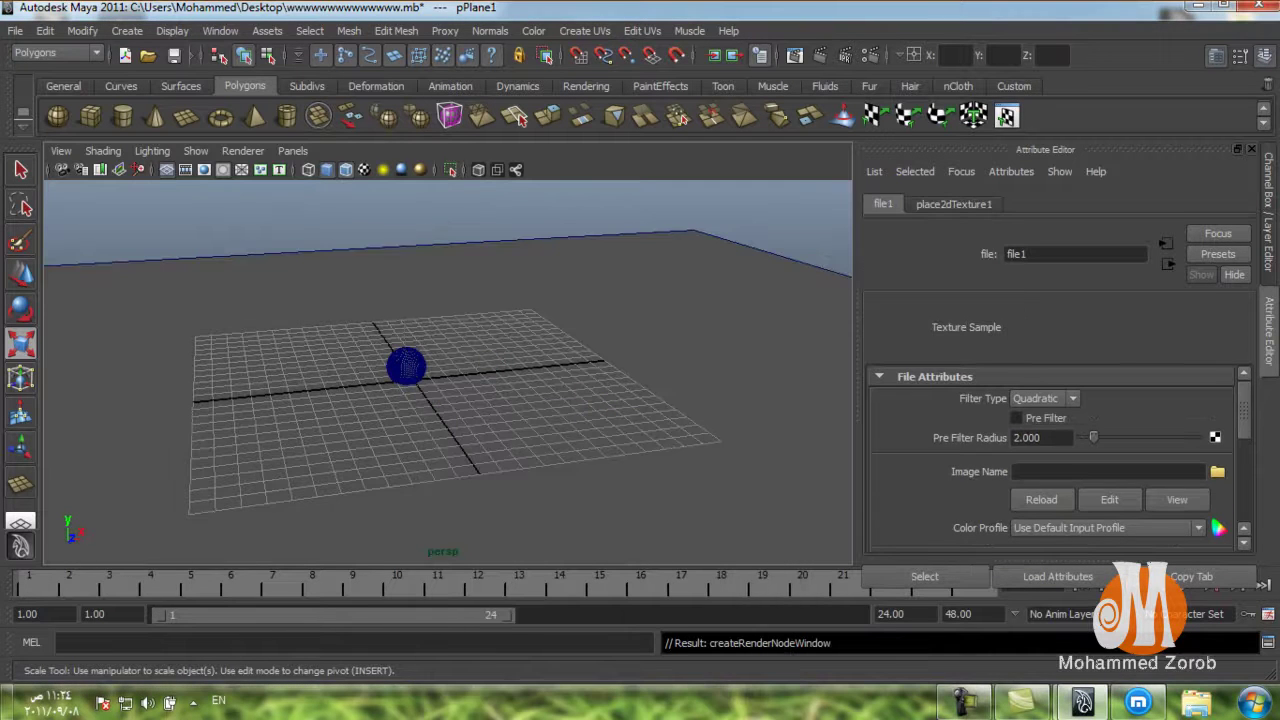
# - Load the grass image 209708058_b5a5fb07a6_z.jpg as the texture and show textures in the viewport
pyautogui.click(1217, 471)
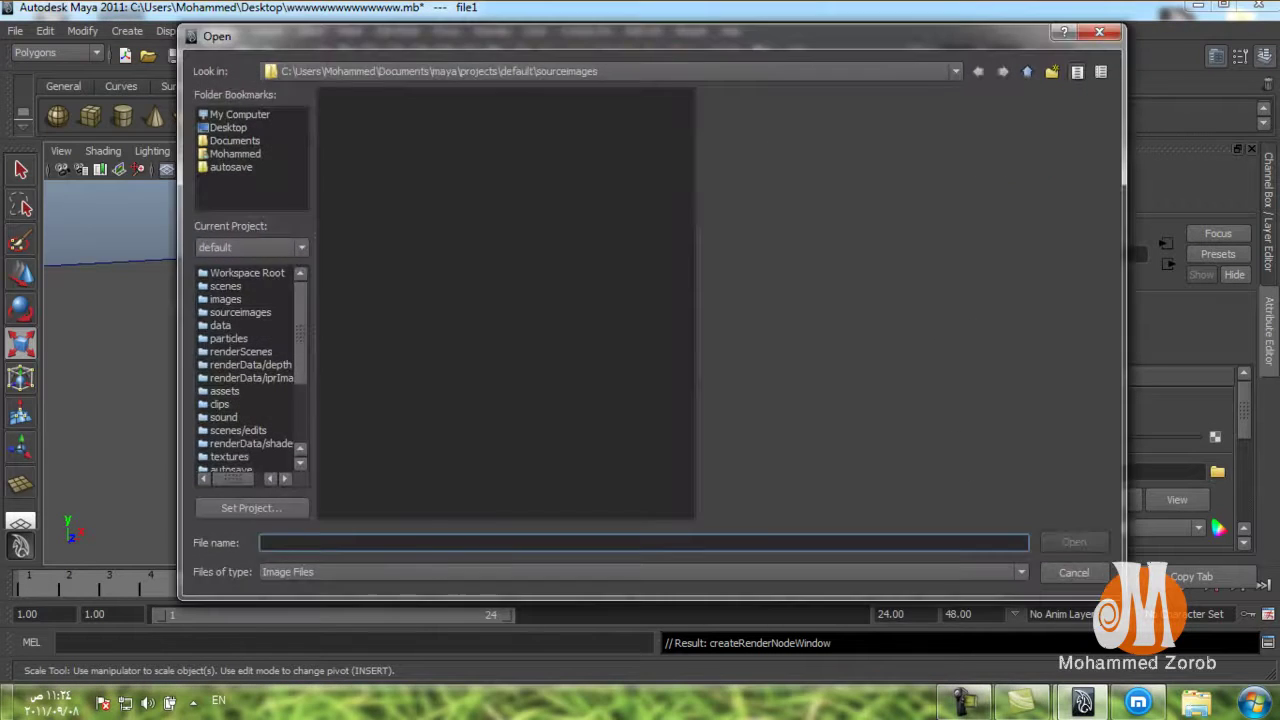
pyautogui.click(239, 114)
pyautogui.doubleClick(340, 126)
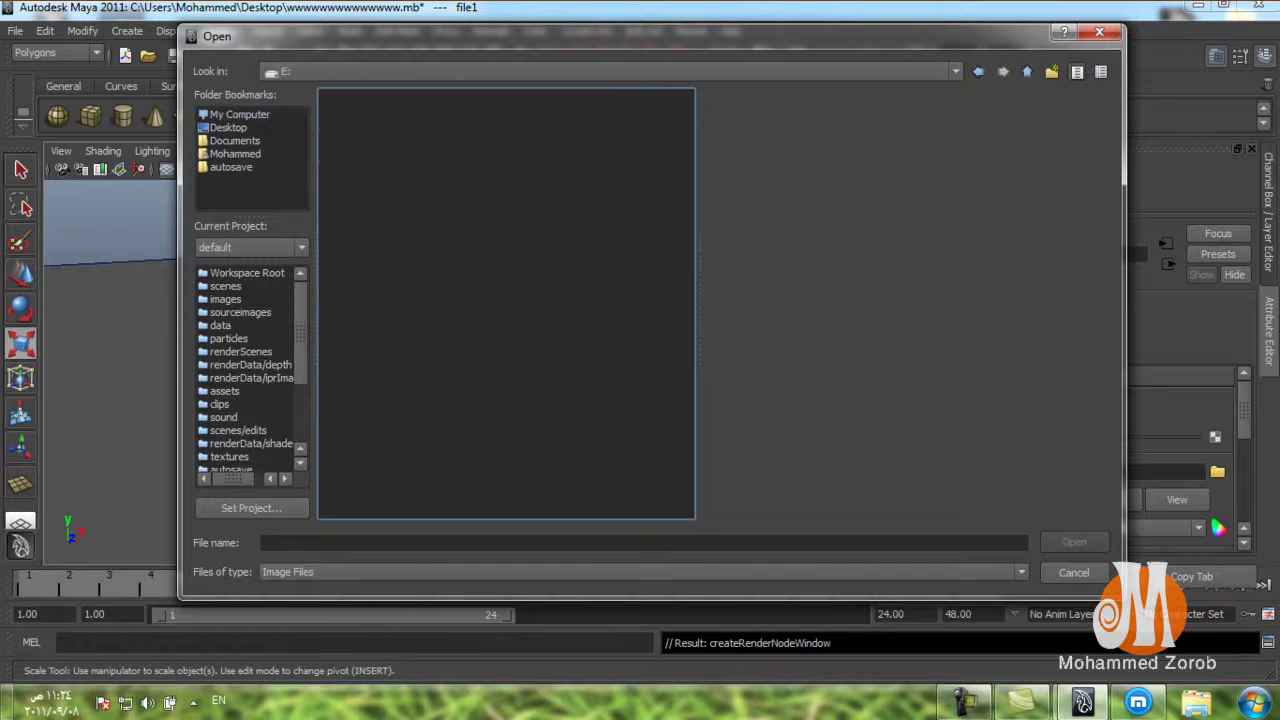
pyautogui.doubleClick(365, 291)
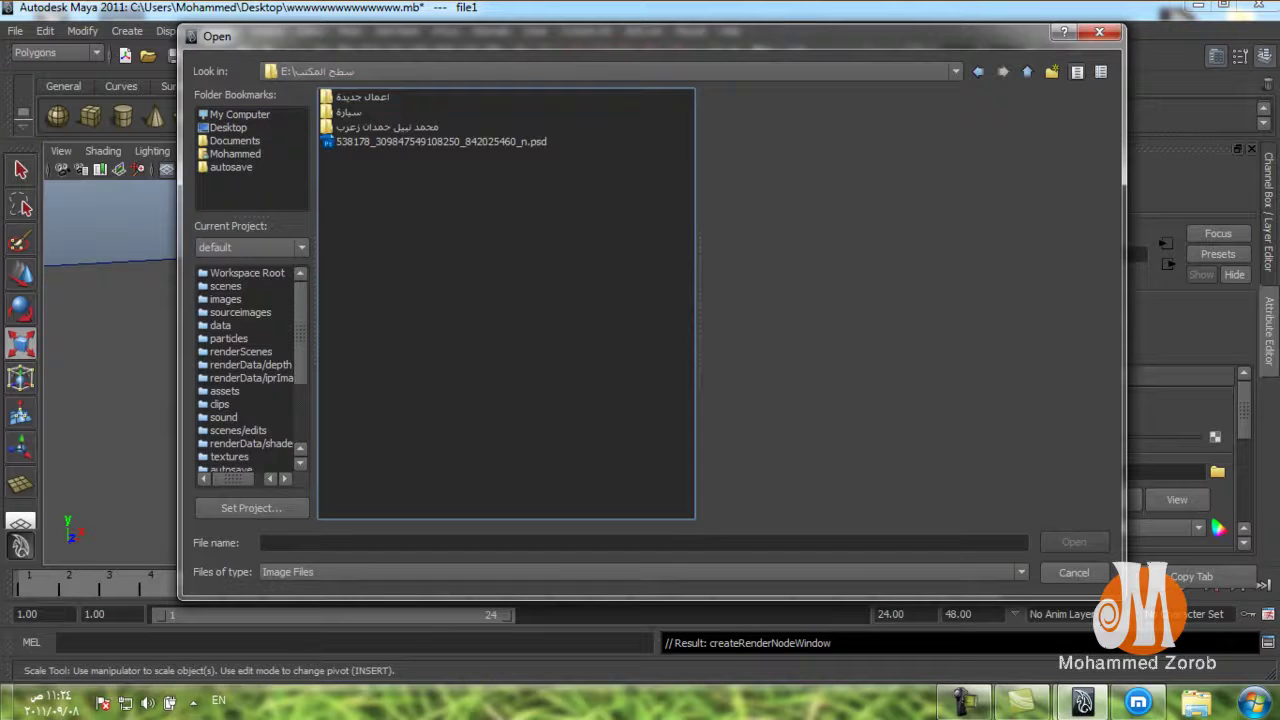
pyautogui.doubleClick(362, 96)
pyautogui.doubleClick(351, 187)
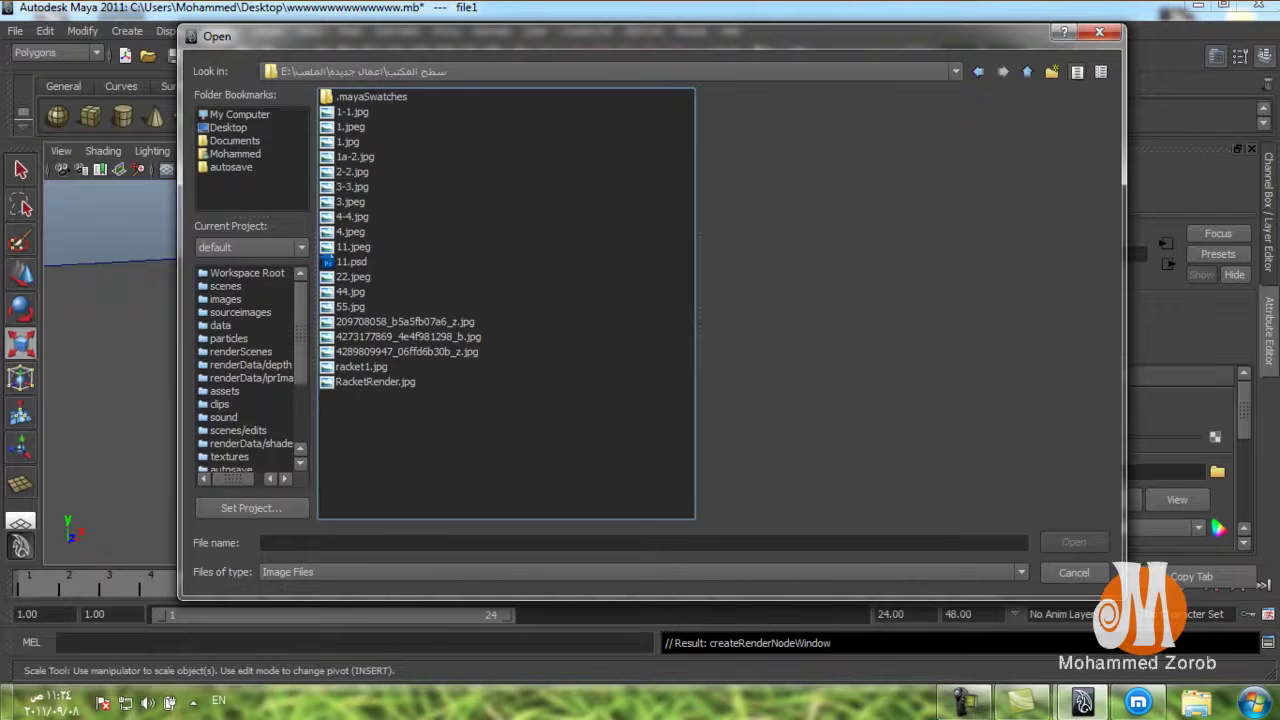
pyautogui.click(406, 351)
pyautogui.click(361, 366)
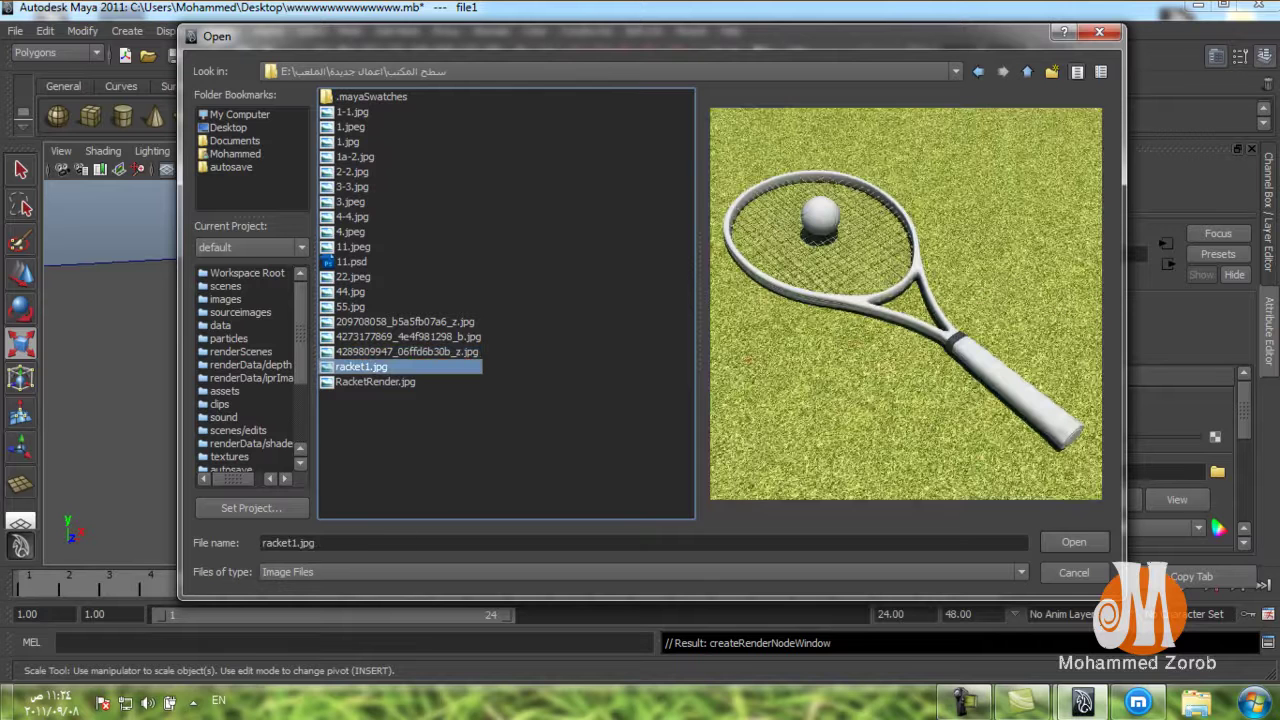
pyautogui.press('Up')
pyautogui.press('Up')
pyautogui.press('Up')
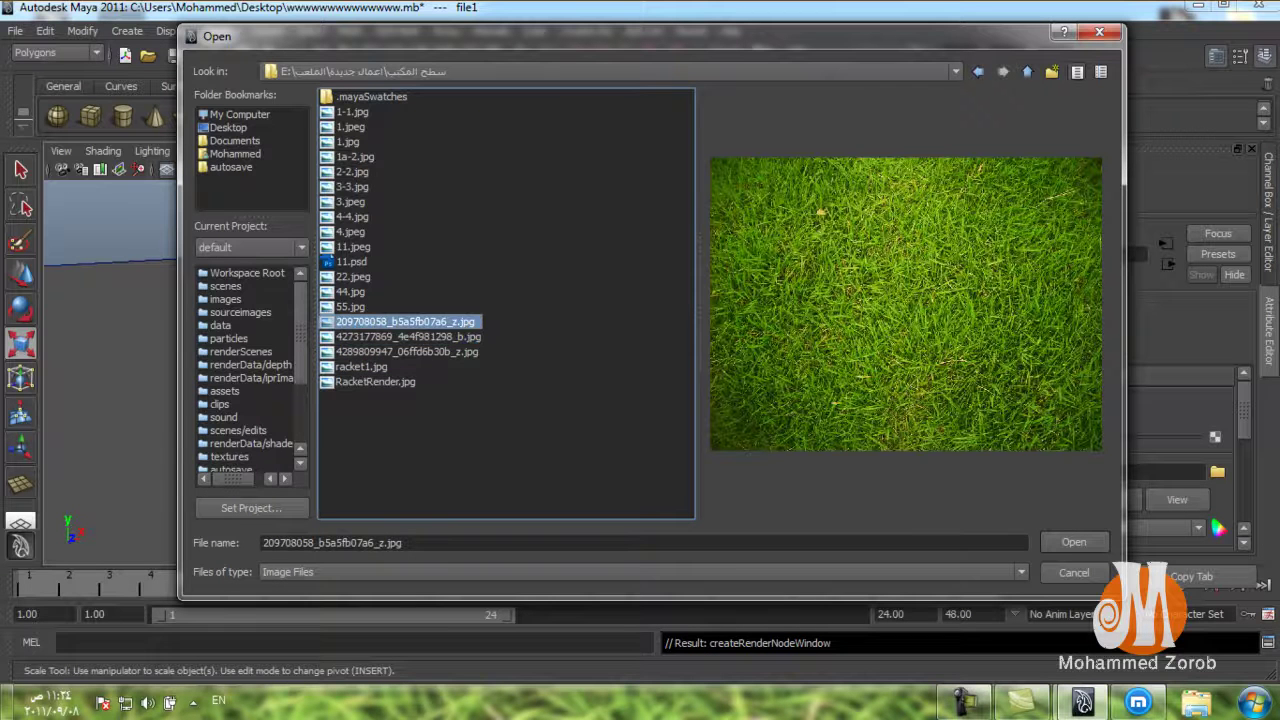
pyautogui.click(1073, 541)
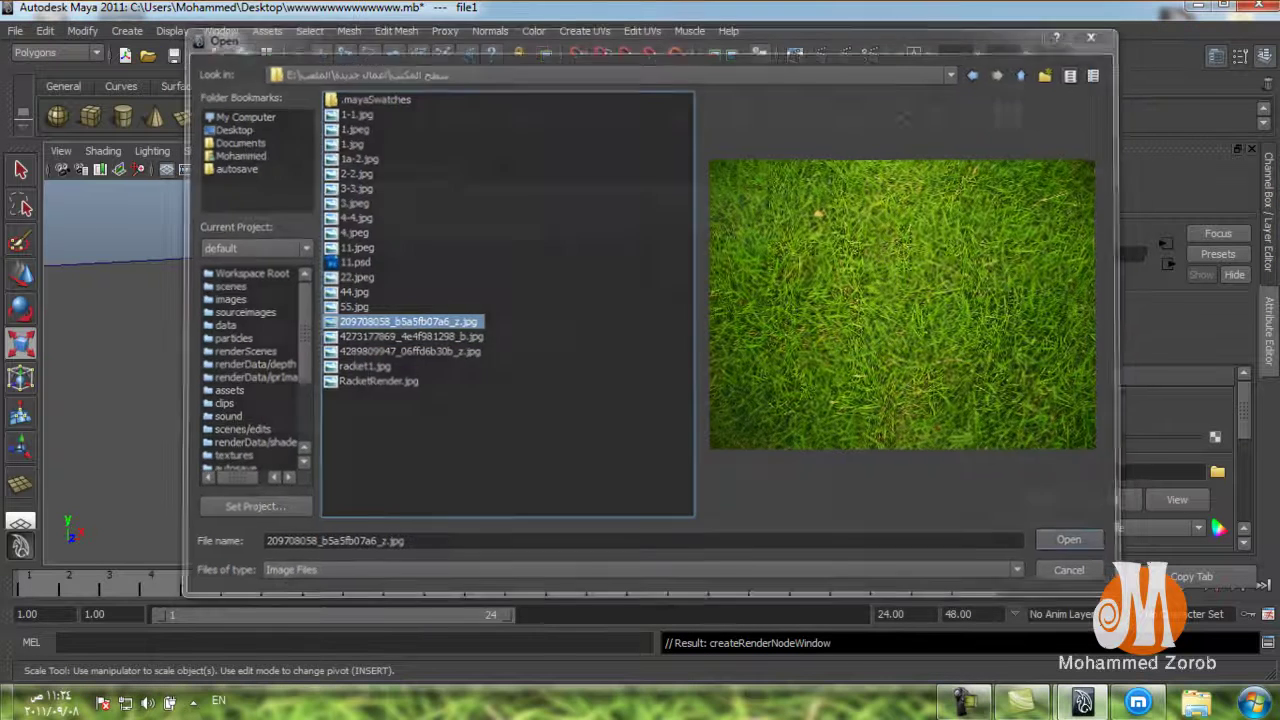
pyautogui.click(364, 169)
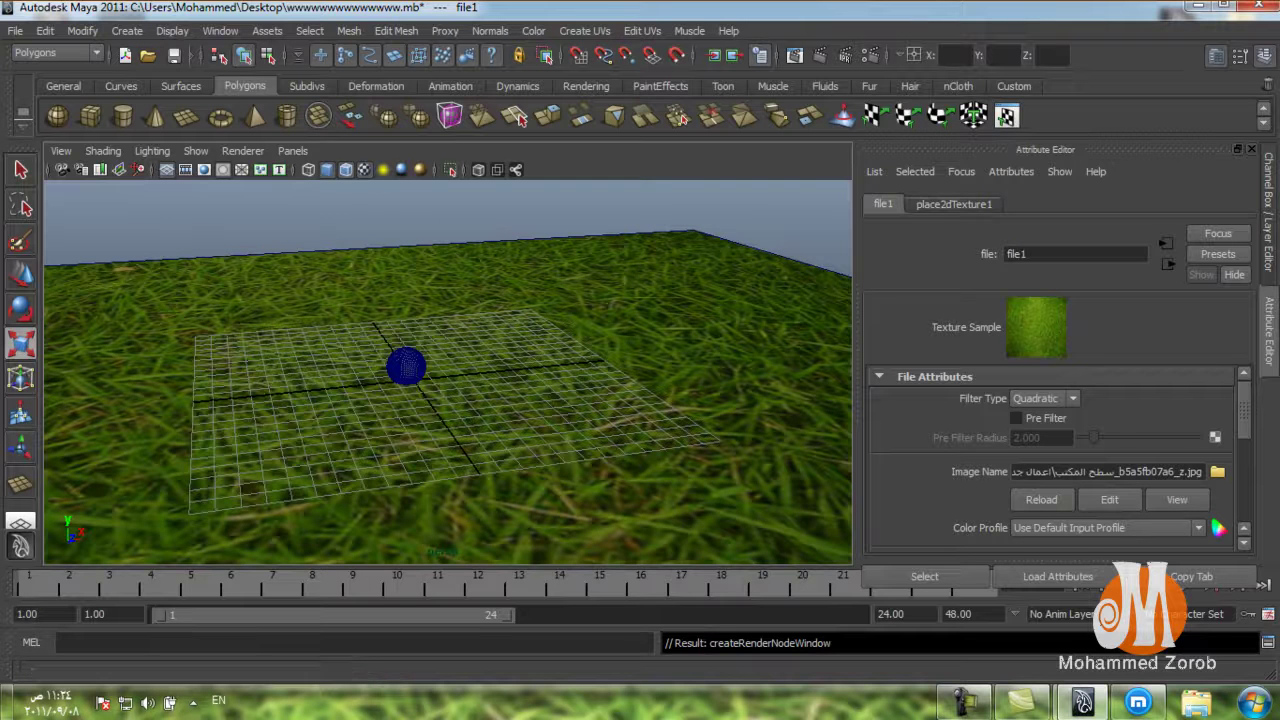
# - Set place2dTexture1's Repeat UV to 30 by 30
pyautogui.click(954, 204)
pyautogui.scroll(-2, 1050, 450)
pyautogui.click(1030, 488)
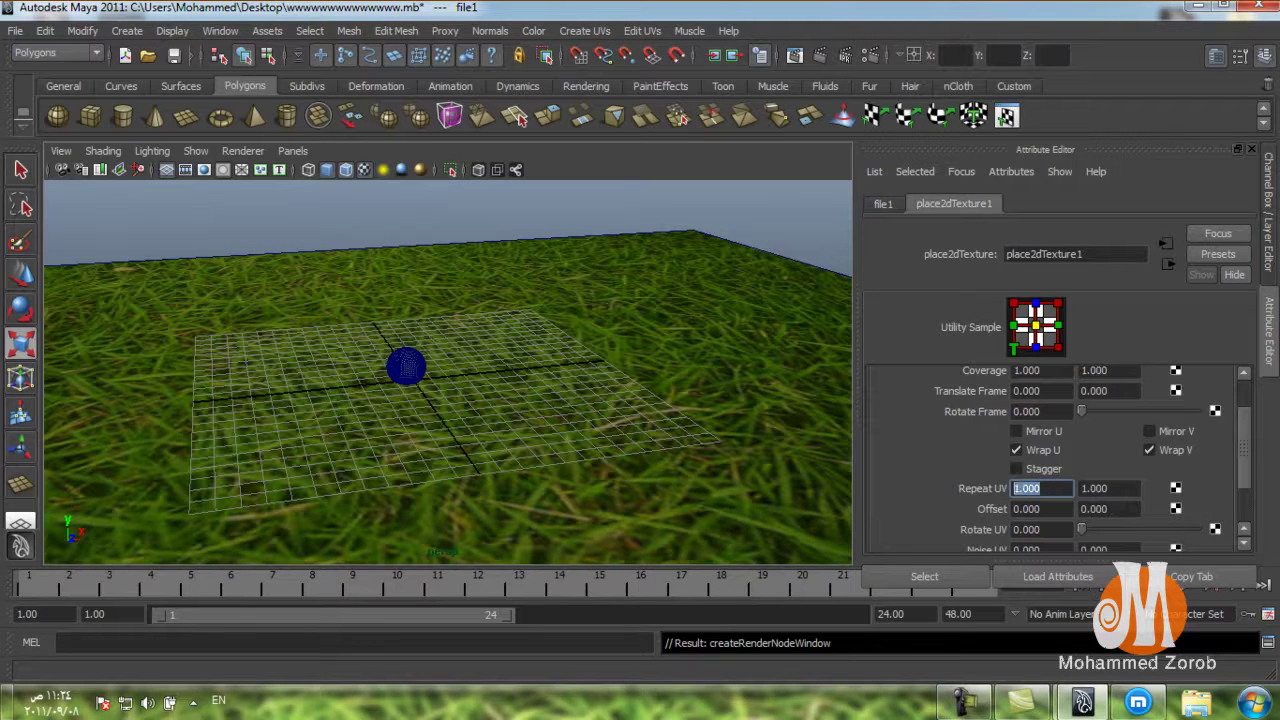
pyautogui.write('30')
pyautogui.press('Tab')
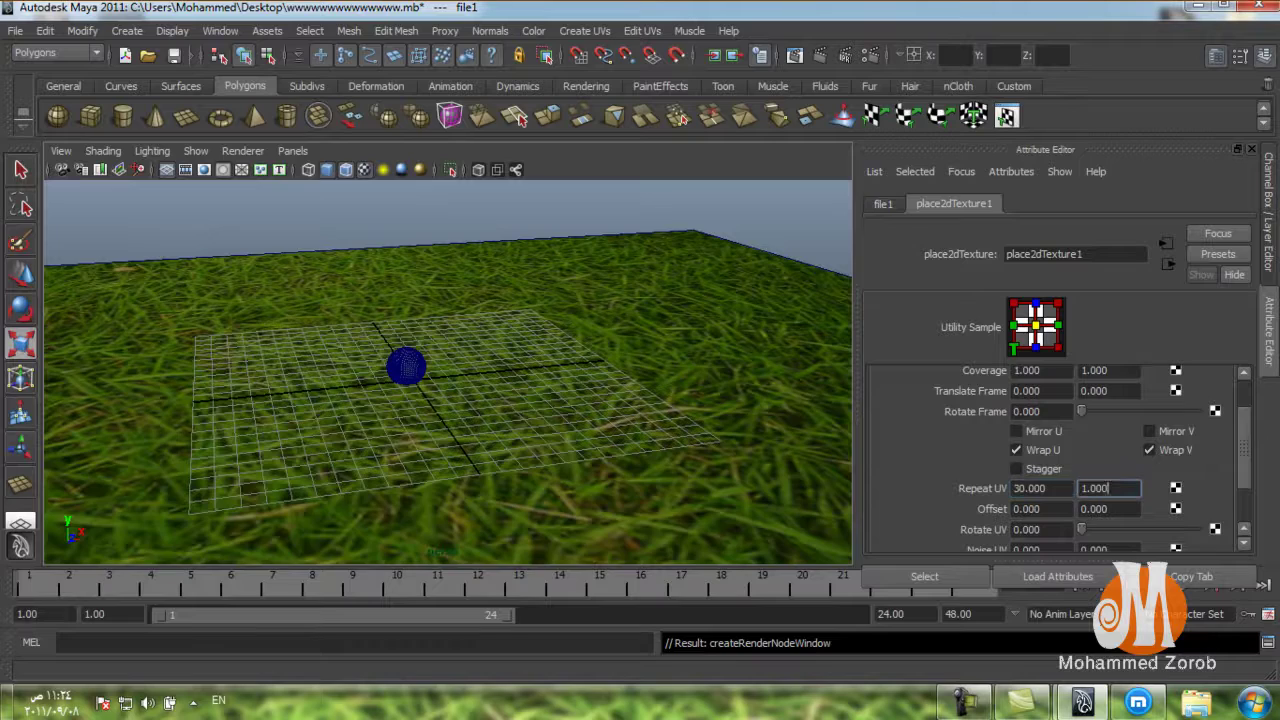
pyautogui.write('30')
pyautogui.press('Tab')
# - Shrink the tennis ball uniformly to 0.215 scale
pyautogui.click(314, 350)
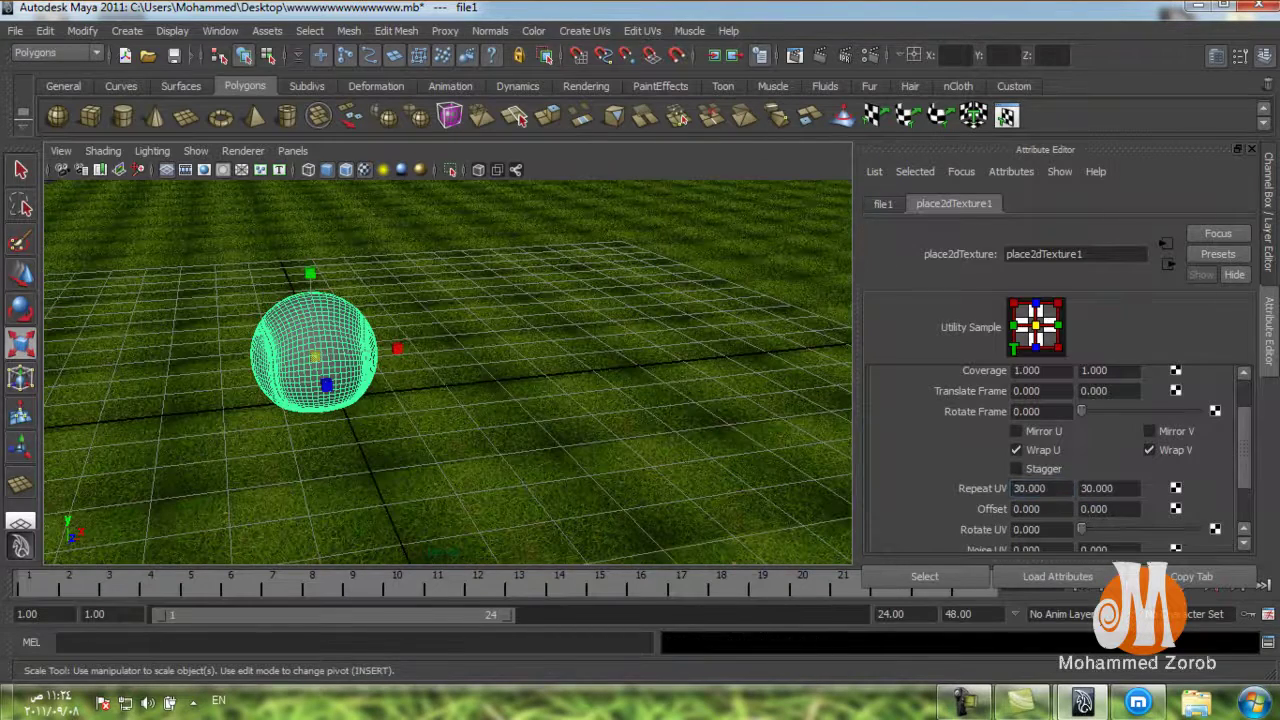
pyautogui.moveTo(314, 356); pyautogui.dragTo(240, 356)
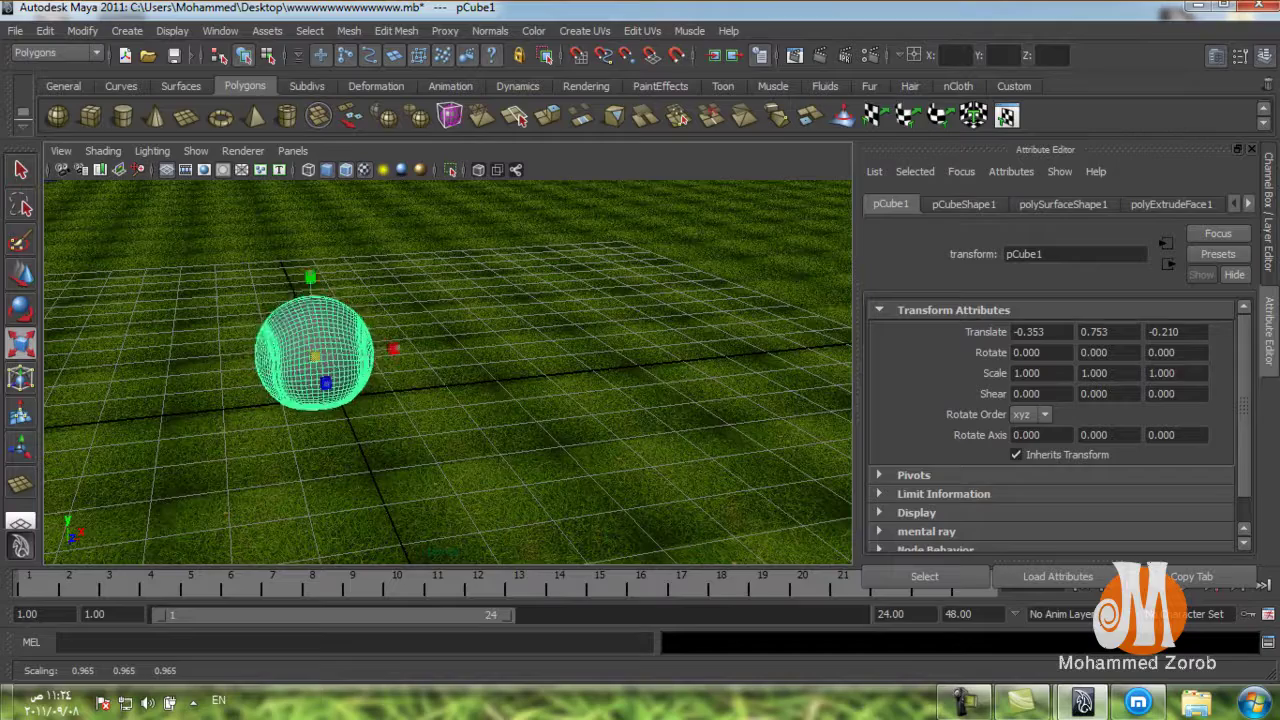
pyautogui.keyDown('alt'); pyautogui.moveTo(400, 400); pyautogui.dragTo(330, 390); pyautogui.keyUp('alt')
pyautogui.keyDown('alt'); pyautogui.moveTo(450, 370); pyautogui.dragTo(520, 370, button='right'); pyautogui.keyUp('alt')
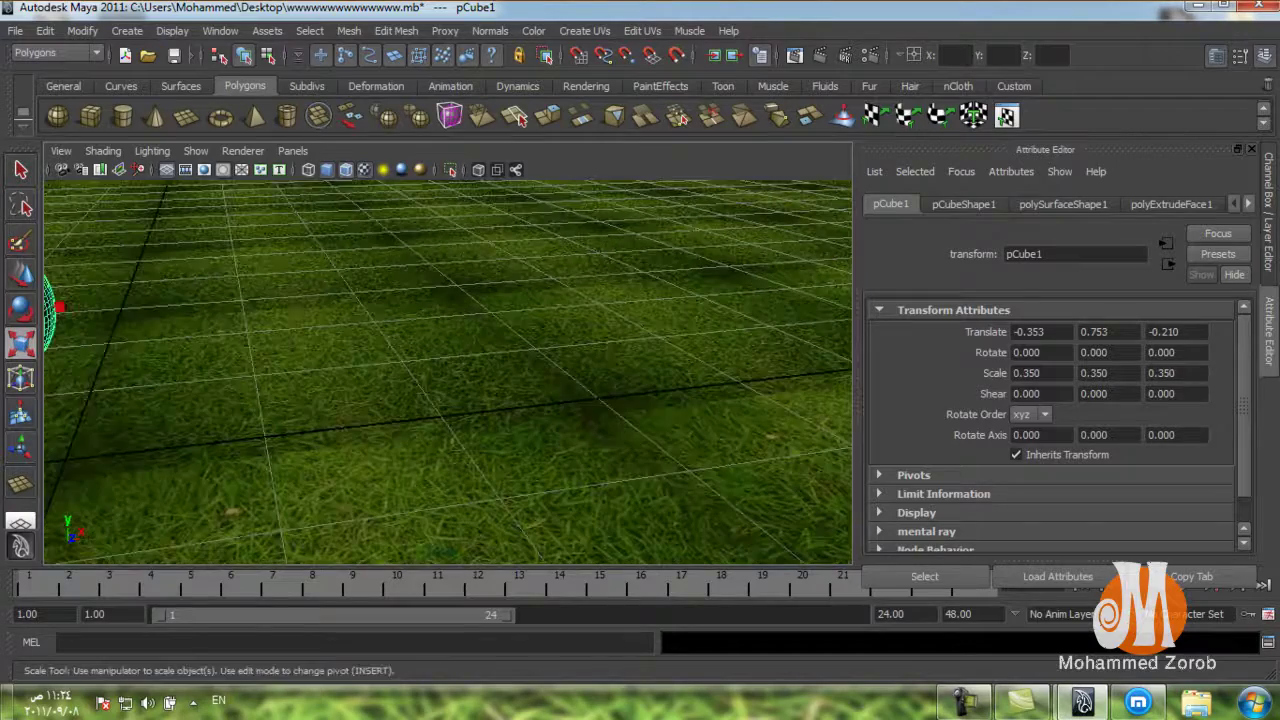
pyautogui.moveTo(200, 300)
pyautogui.keyDown('alt'); pyautogui.mouseDown(button='middle')
pyautogui.moveTo(487, 290)
pyautogui.moveTo(466, 240)
pyautogui.mouseUp(button='middle'); pyautogui.keyUp('alt')
pyautogui.press('super')
pyautogui.press('Escape')
pyautogui.moveTo(610, 250)
pyautogui.mouseDown()
pyautogui.moveTo(565, 247)
pyautogui.moveTo(578, 307)
pyautogui.moveTo(365, 318)
pyautogui.mouseUp()
# - Lower the ball onto the grass at Translate Y 0.235
pyautogui.press('w')
pyautogui.scroll(5, 448, 372)
pyautogui.press('f')
pyautogui.scroll(-3, 448, 372)
pyautogui.moveTo(500, 290)
pyautogui.keyDown('alt'); pyautogui.mouseDown()
pyautogui.moveTo(522, 288)
pyautogui.moveTo(470, 290)
pyautogui.moveTo(460, 200)
pyautogui.mouseUp(); pyautogui.keyUp('alt')
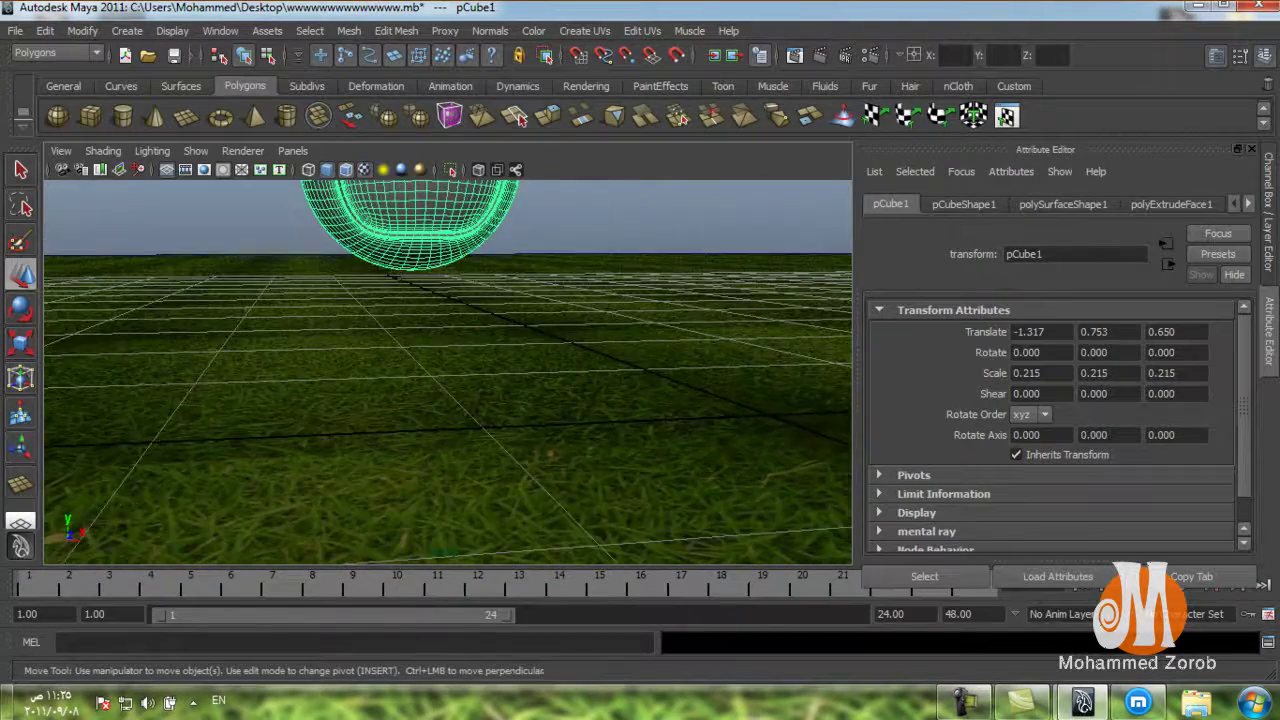
pyautogui.scroll(-5, 448, 372)
pyautogui.moveTo(437, 252)
pyautogui.mouseDown()
pyautogui.moveTo(437, 328)
pyautogui.moveTo(437, 315)
pyautogui.mouseUp()
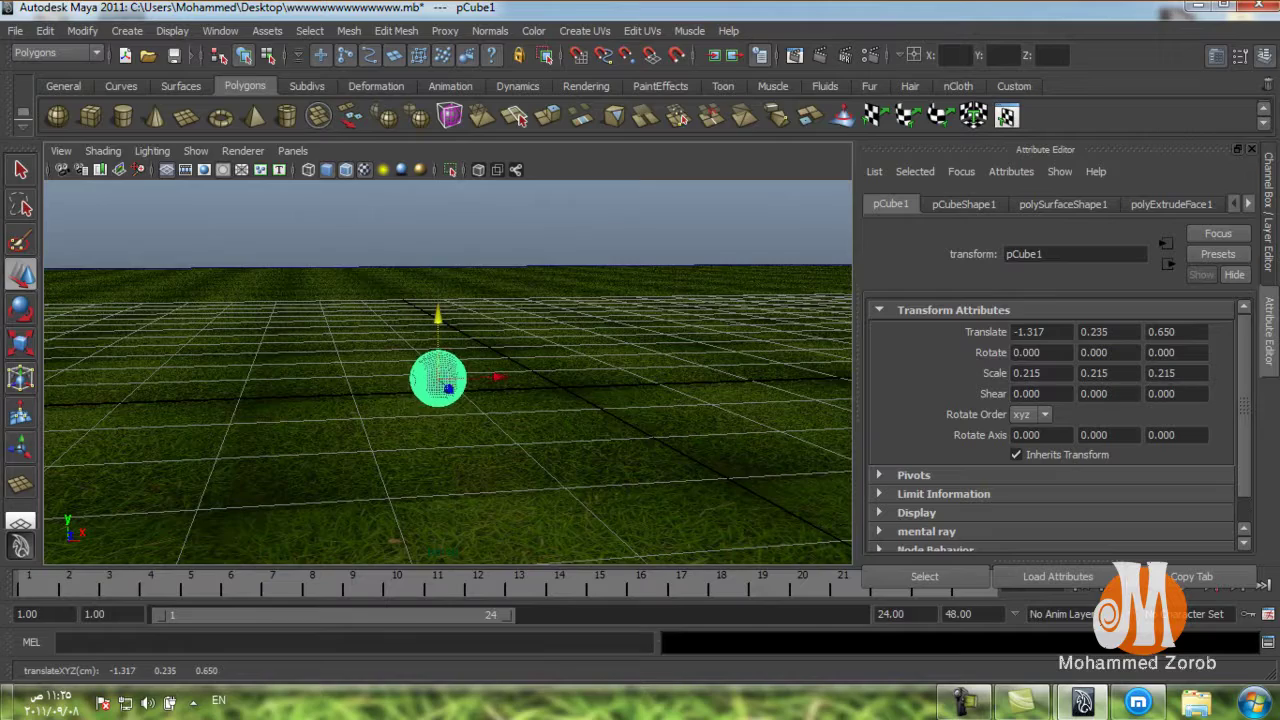
pyautogui.scroll(5, 437, 315)
pyautogui.scroll(-5, 448, 372)
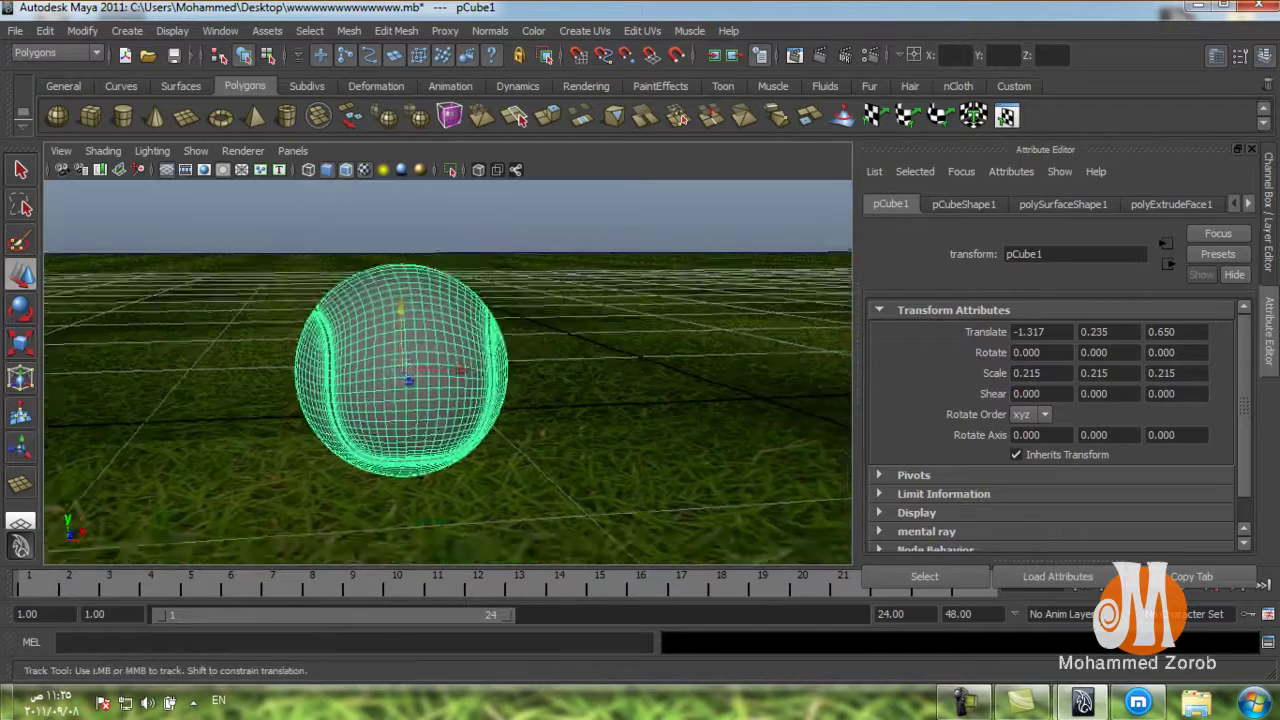
pyautogui.keyDown('alt'); pyautogui.moveTo(450, 380); pyautogui.dragTo(322, 180, button='middle'); pyautogui.keyUp('alt')
pyautogui.scroll(-2, 448, 372)
pyautogui.keyDown('alt'); pyautogui.moveTo(450, 400); pyautogui.dragTo(520, 390); pyautogui.keyUp('alt')
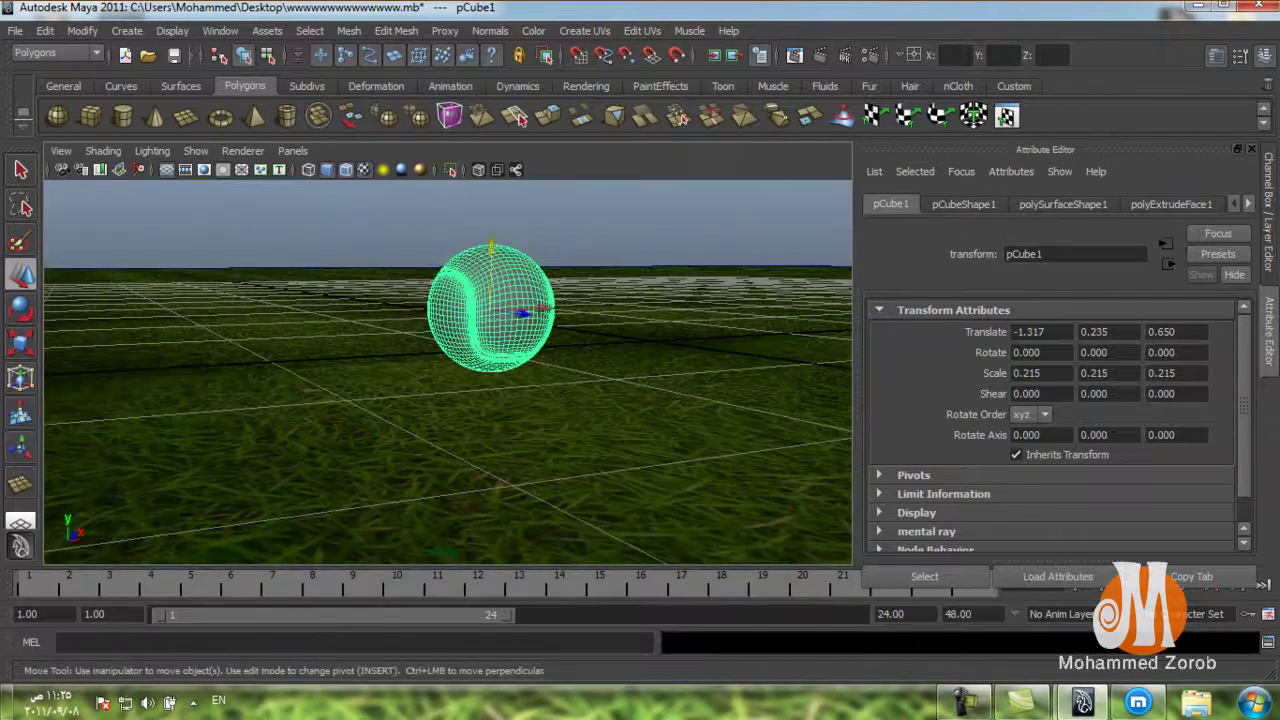
pyautogui.keyDown('alt'); pyautogui.moveTo(520, 390); pyautogui.dragTo(390, 410, button='middle'); pyautogui.keyUp('alt')
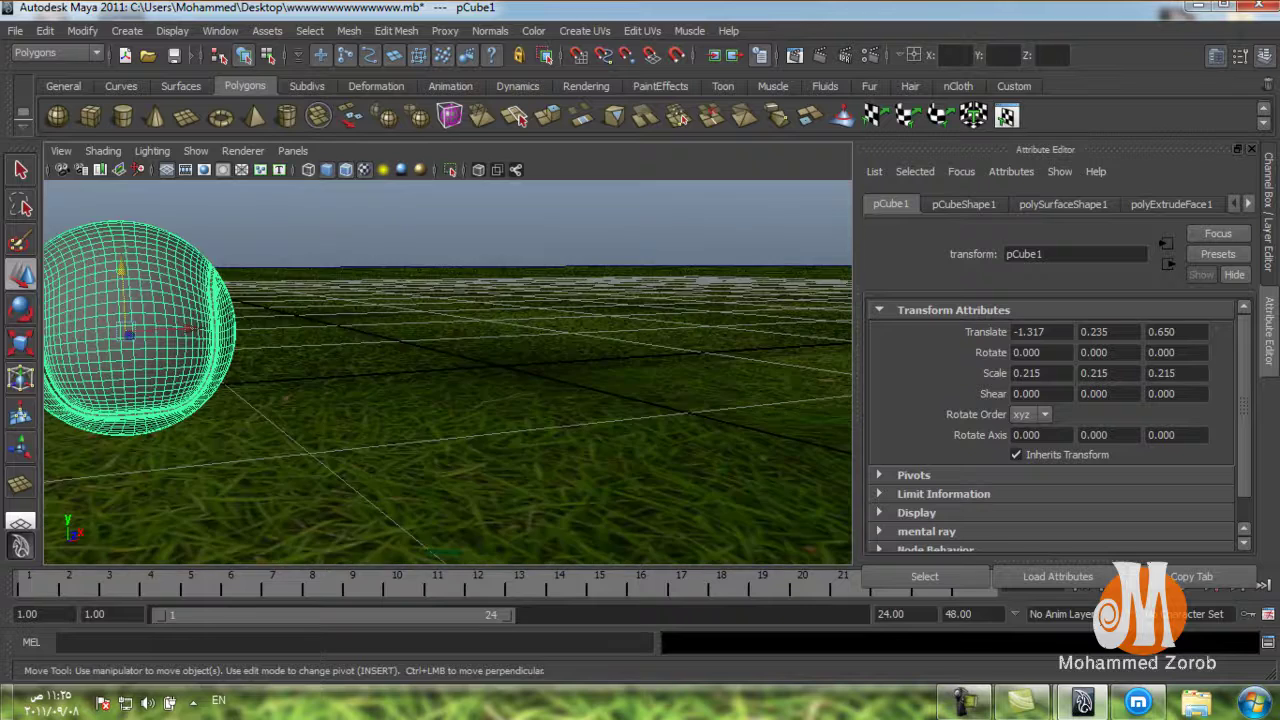
pyautogui.keyDown('alt'); pyautogui.moveTo(450, 400); pyautogui.dragTo(480, 400); pyautogui.keyUp('alt')
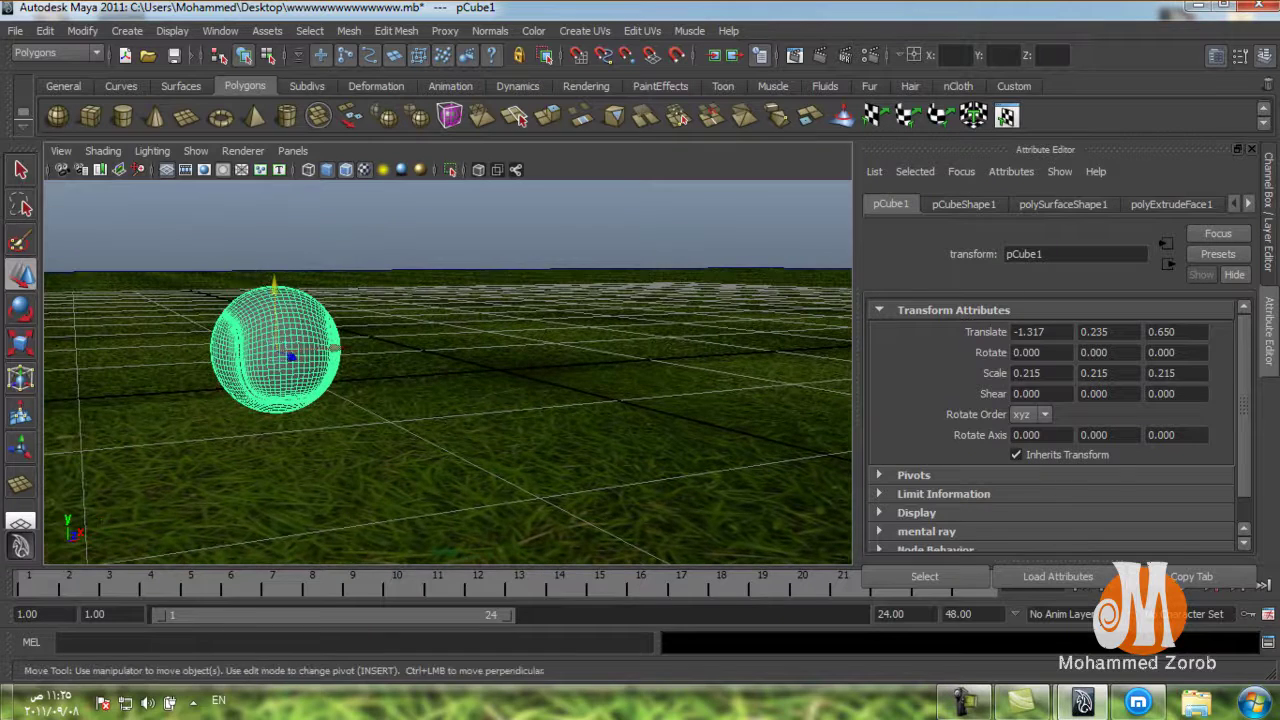
pyautogui.hotkey('ctrl', 'a')
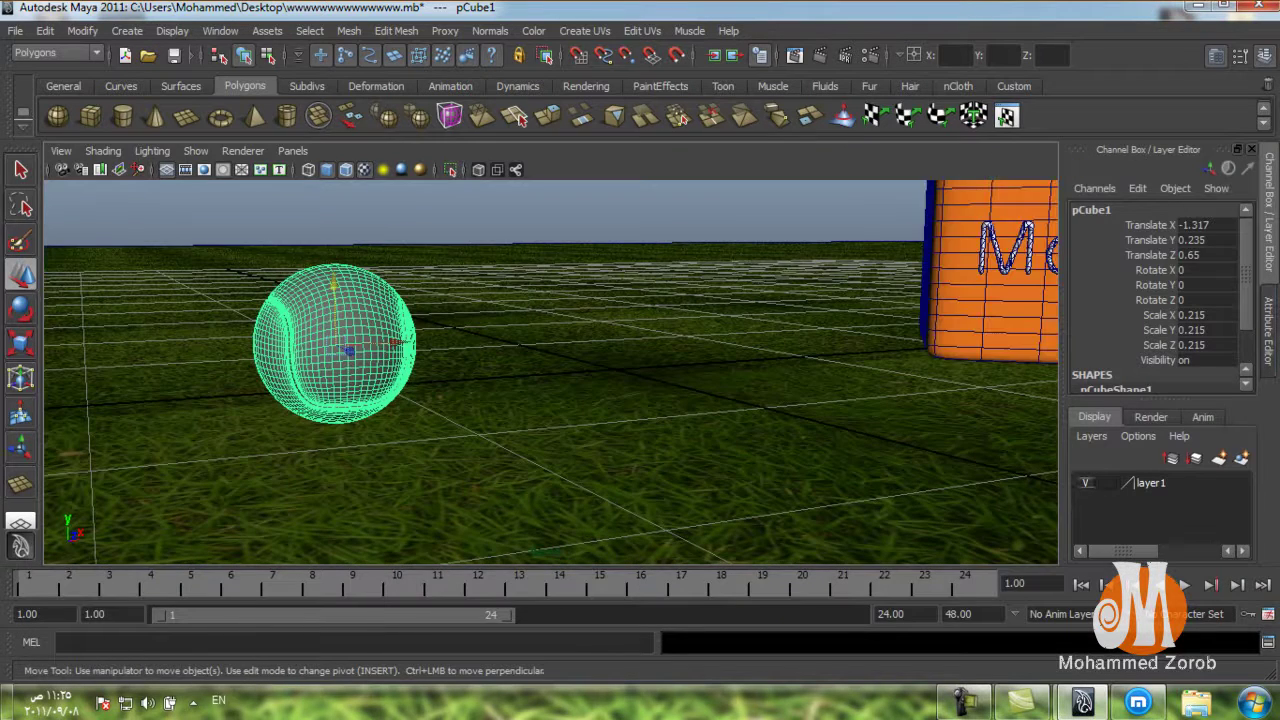
pyautogui.scroll(-2, 551, 372)
pyautogui.scroll(-2, 551, 372)
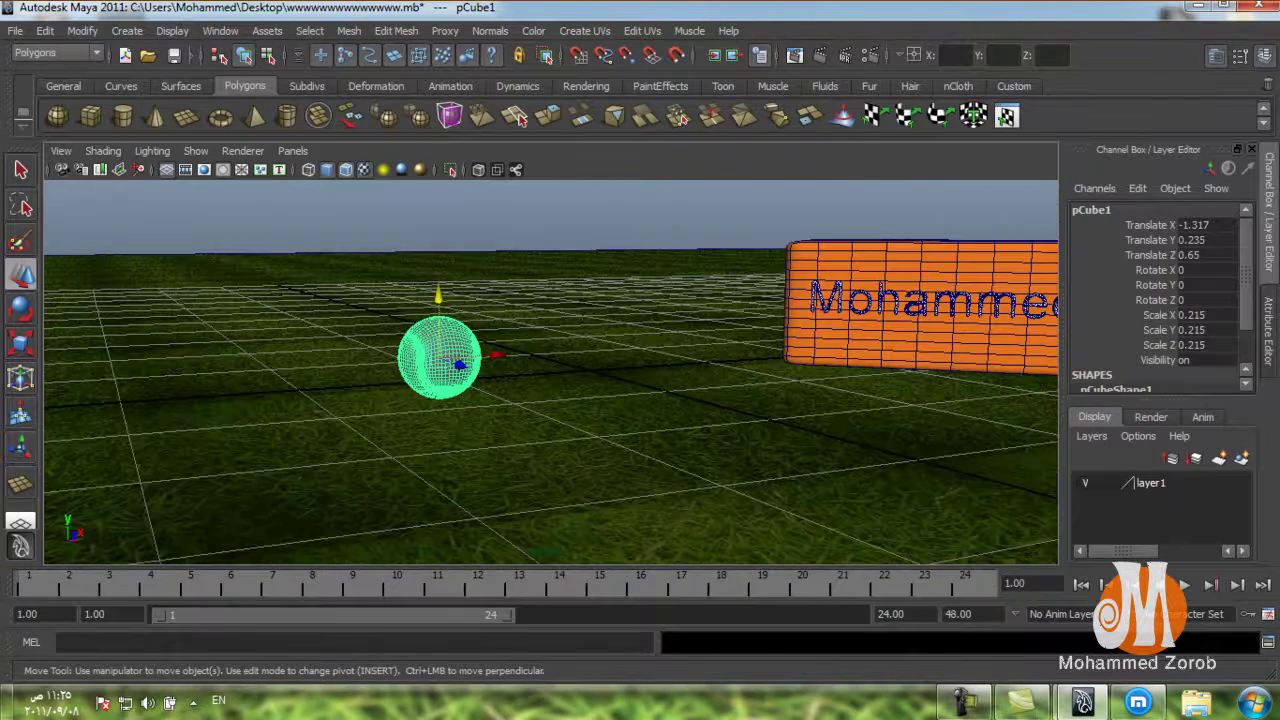
pyautogui.click(600, 450)
pyautogui.press('r')
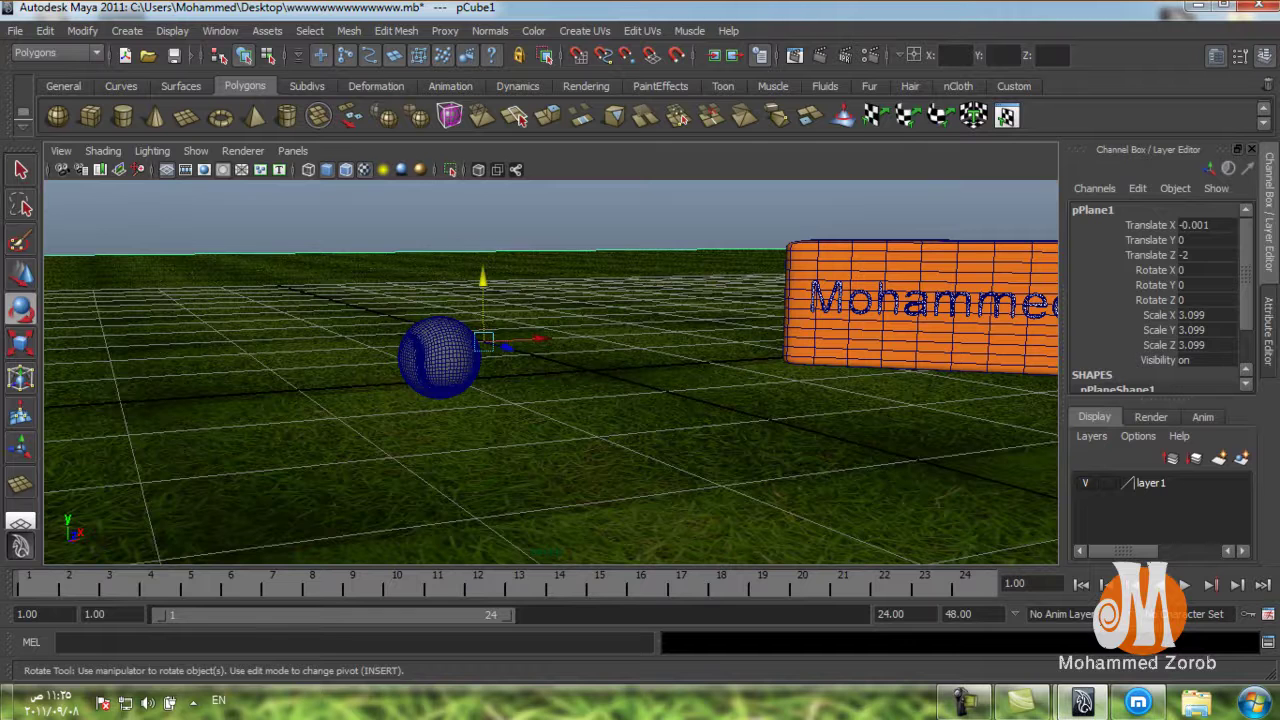
pyautogui.scroll(-2, 551, 372)
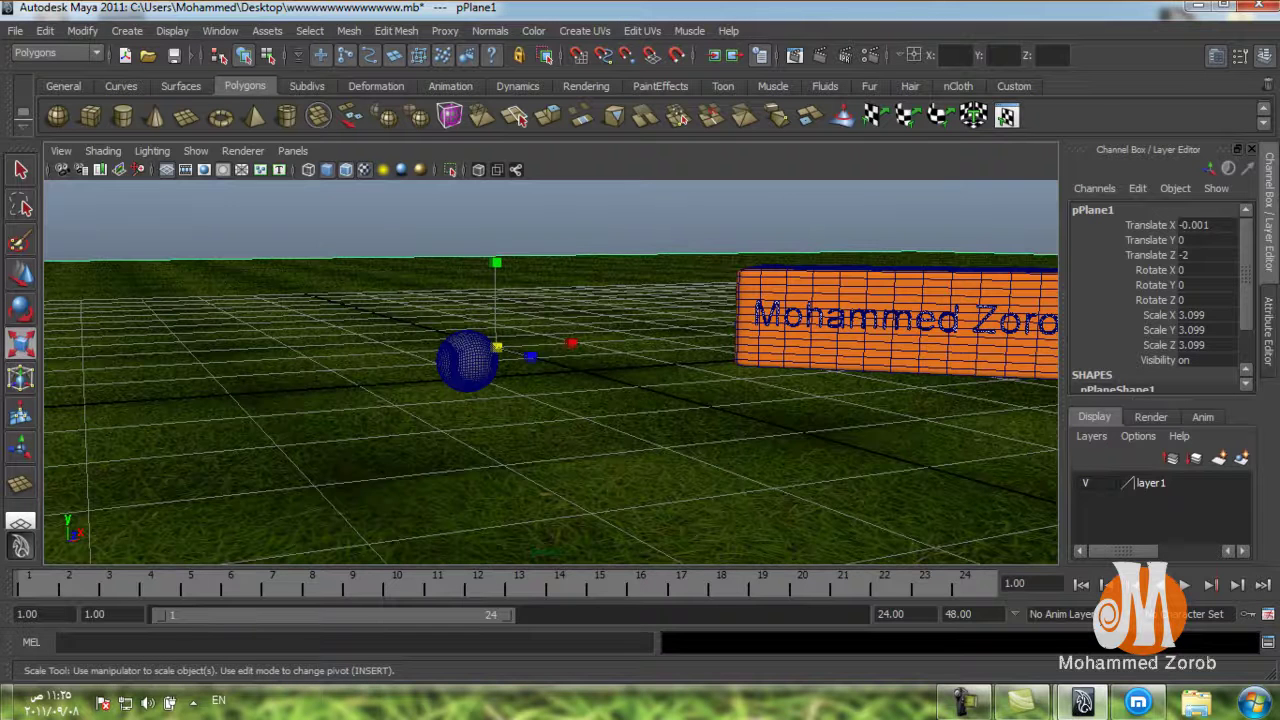
pyautogui.click(900, 330)
pyautogui.moveTo(581, 371); pyautogui.dragTo(540, 372)
# - Move the block left to Translate X -1.287, beside the ball
pyautogui.press('w')
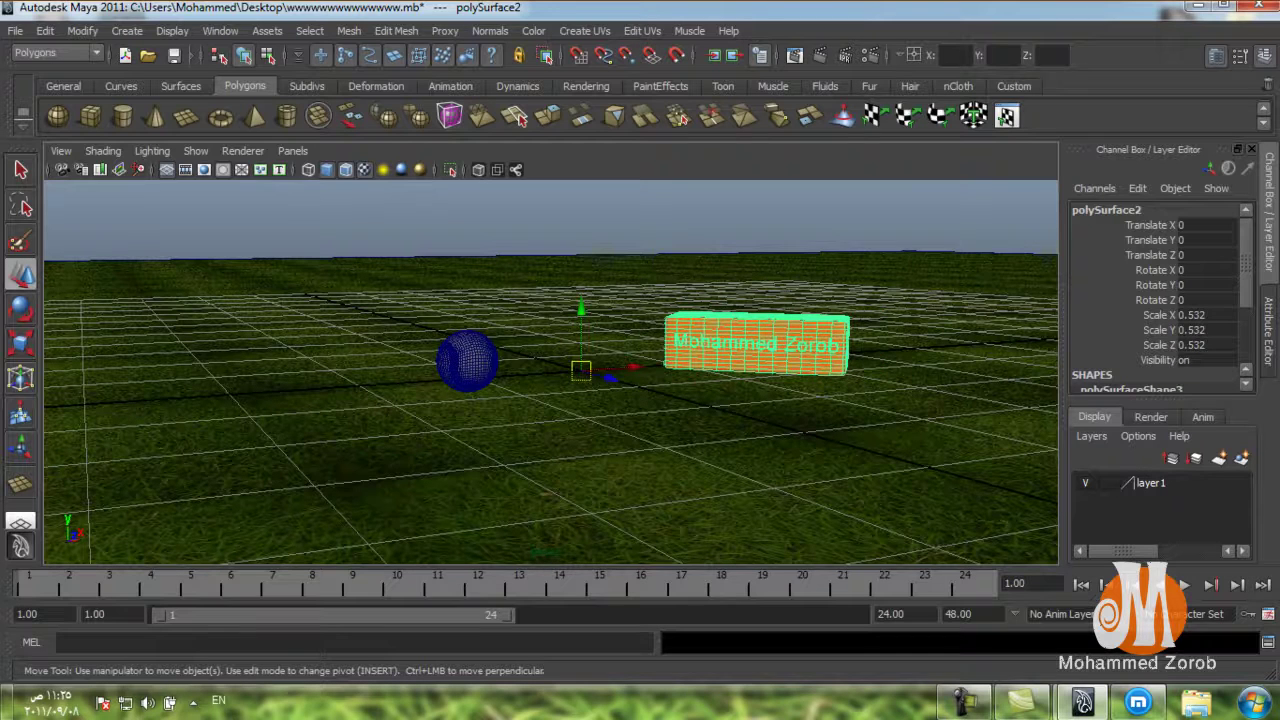
pyautogui.moveTo(630, 368); pyautogui.dragTo(502, 370)
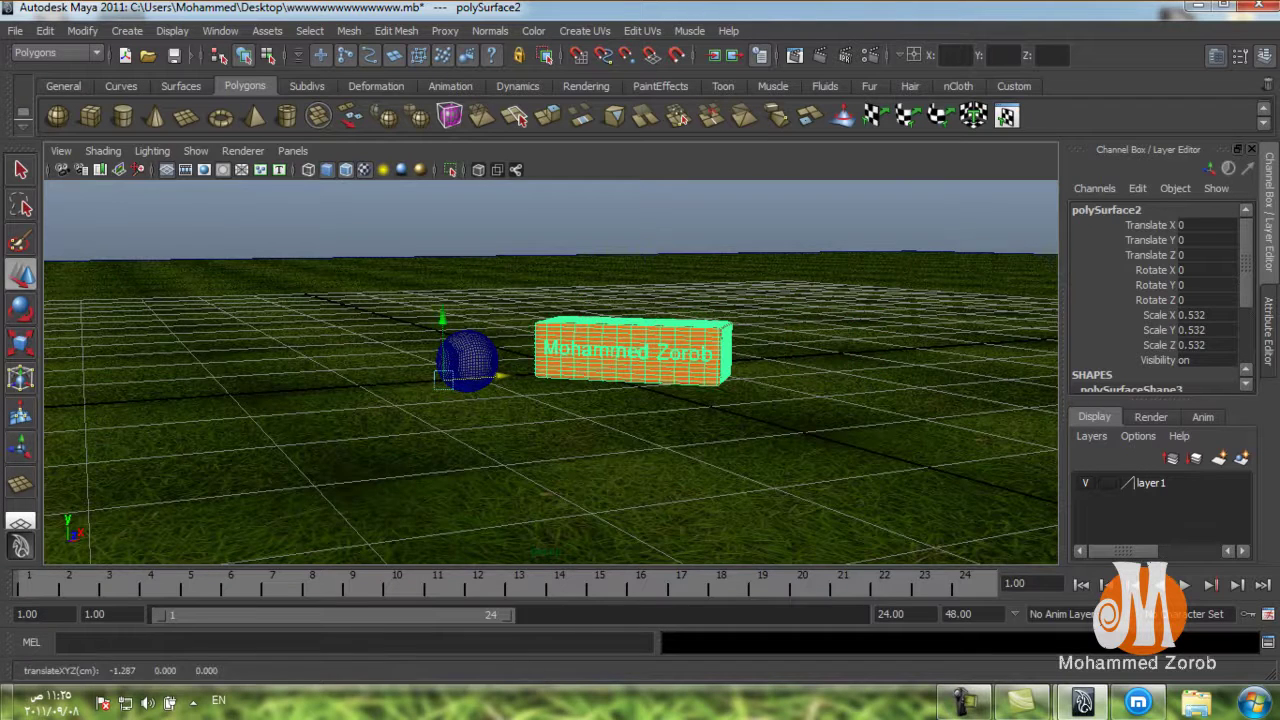
pyautogui.scroll(2, 550, 400)
pyautogui.scroll(2, 550, 370)
pyautogui.scroll(2, 550, 370)
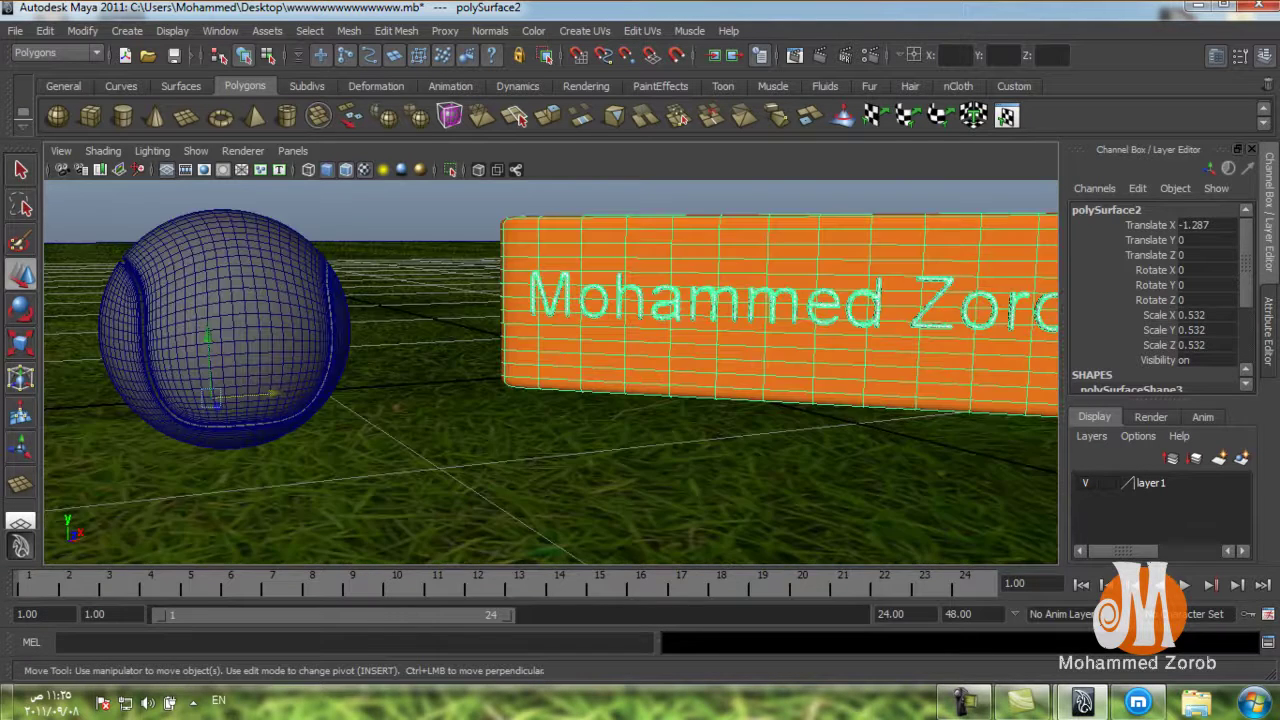
pyautogui.scroll(-2, 550, 380)
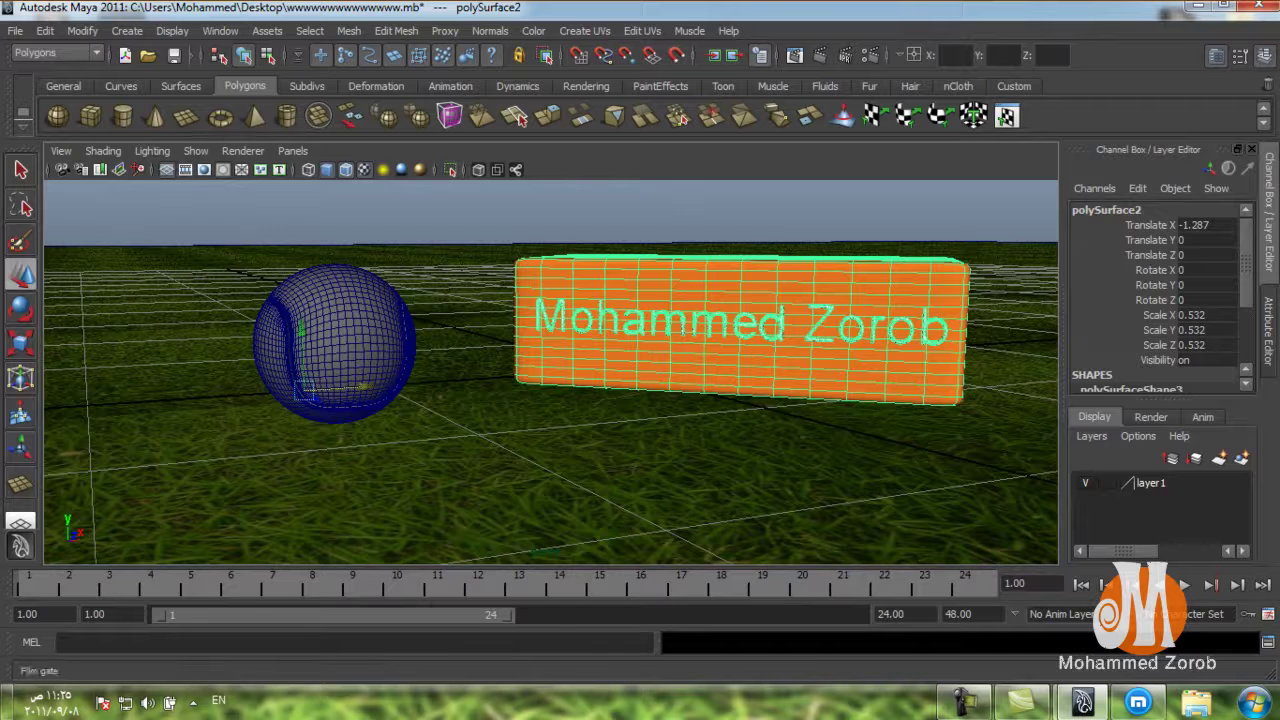
# - Turn on the film gate and create a Physical Sun and Sky under Render Settings' Indirect Lighting
pyautogui.click(185, 169)
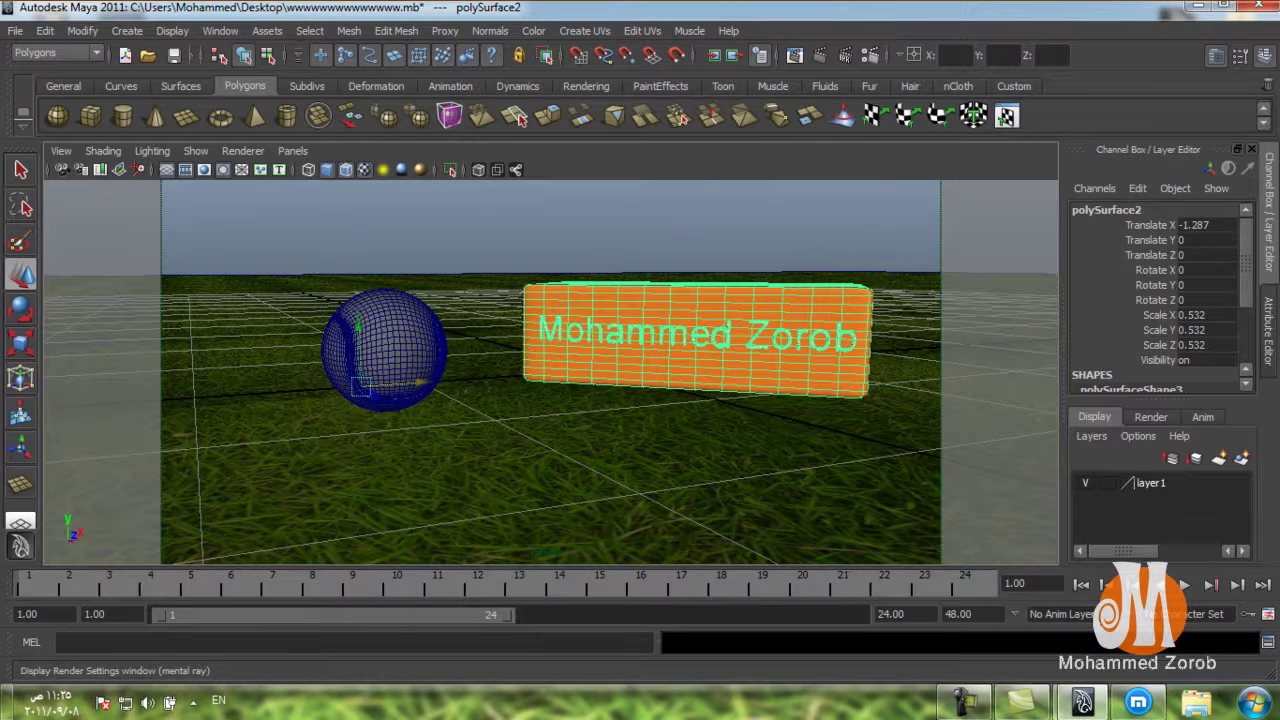
pyautogui.click(759, 55)
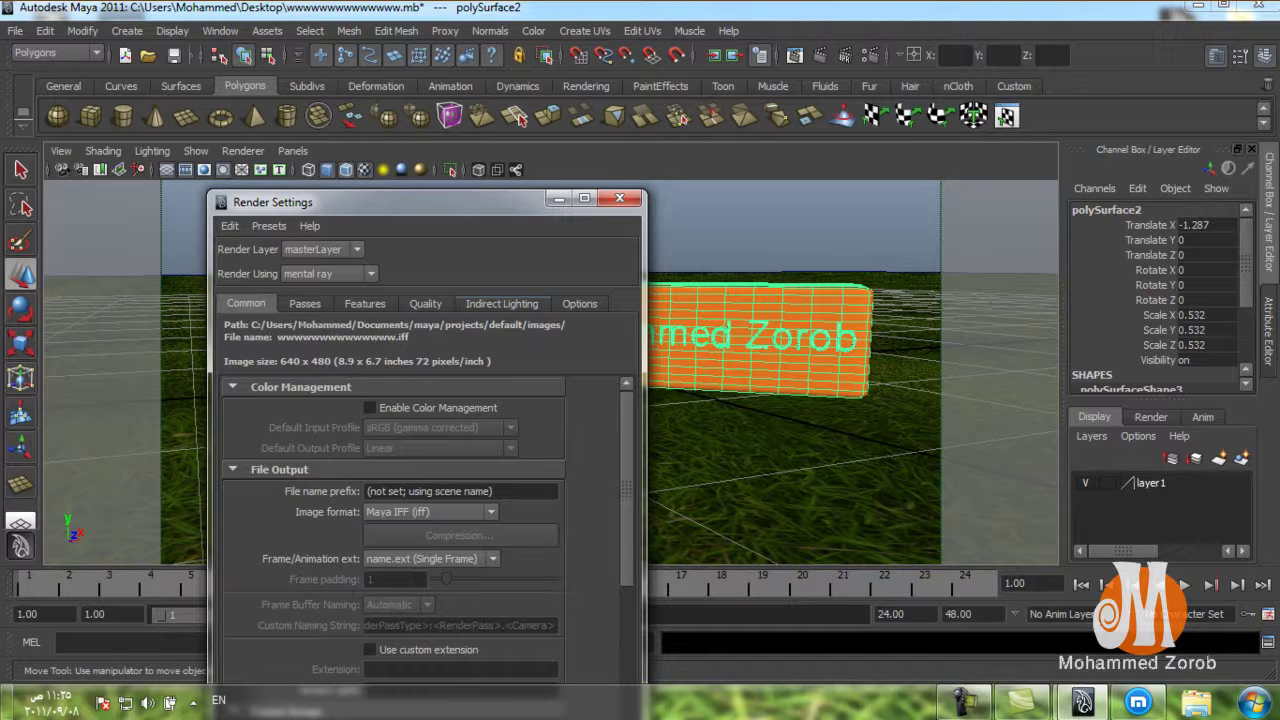
pyautogui.click(501, 303)
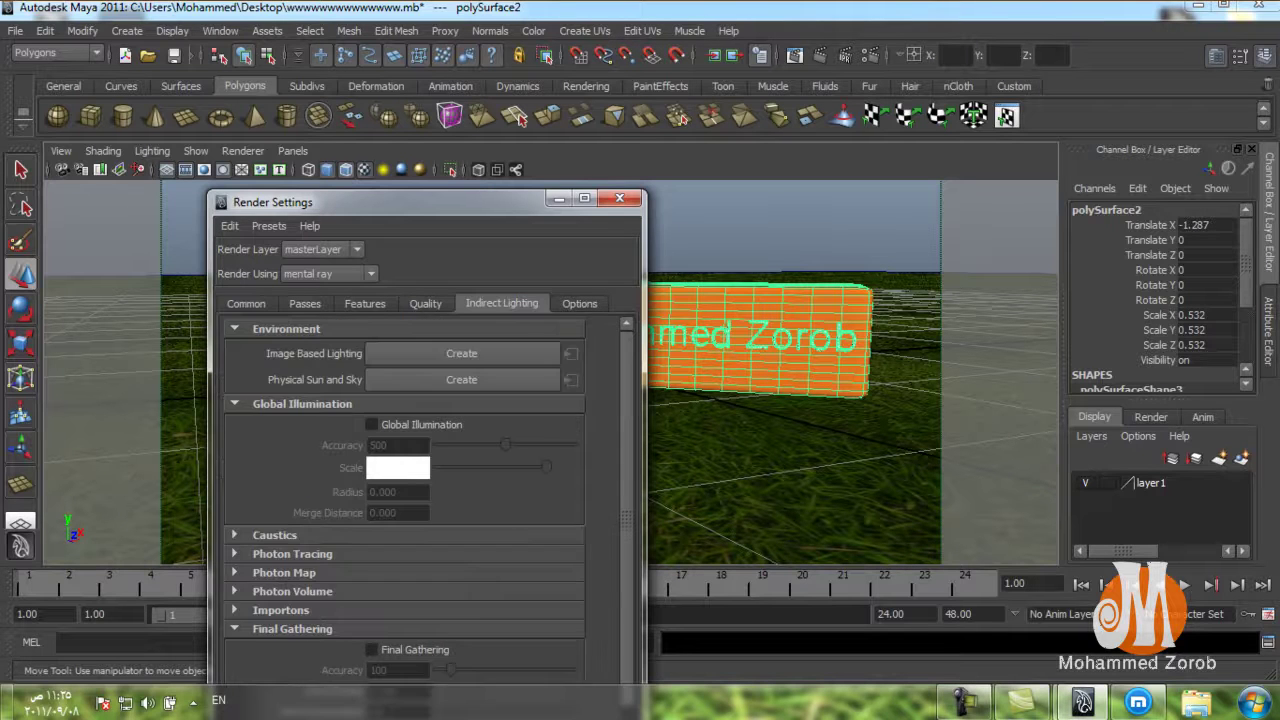
pyautogui.moveTo(400, 202); pyautogui.dragTo(412, 16)
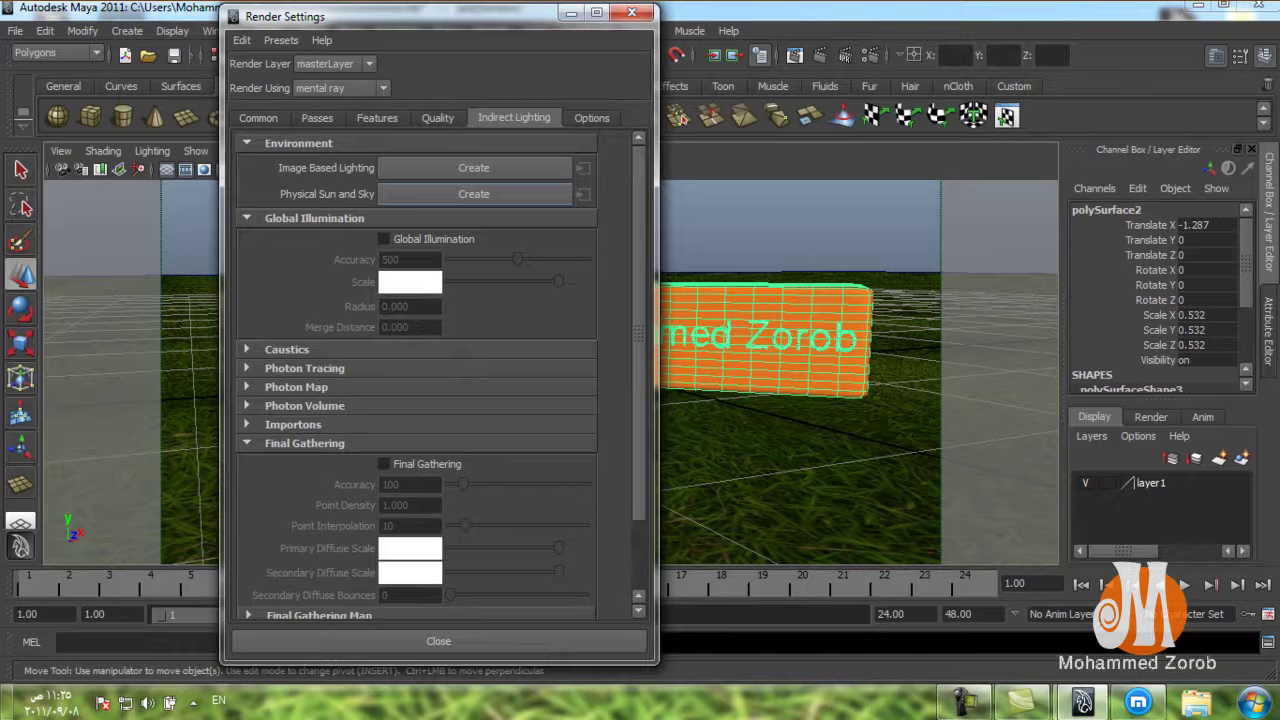
pyautogui.click(474, 194)
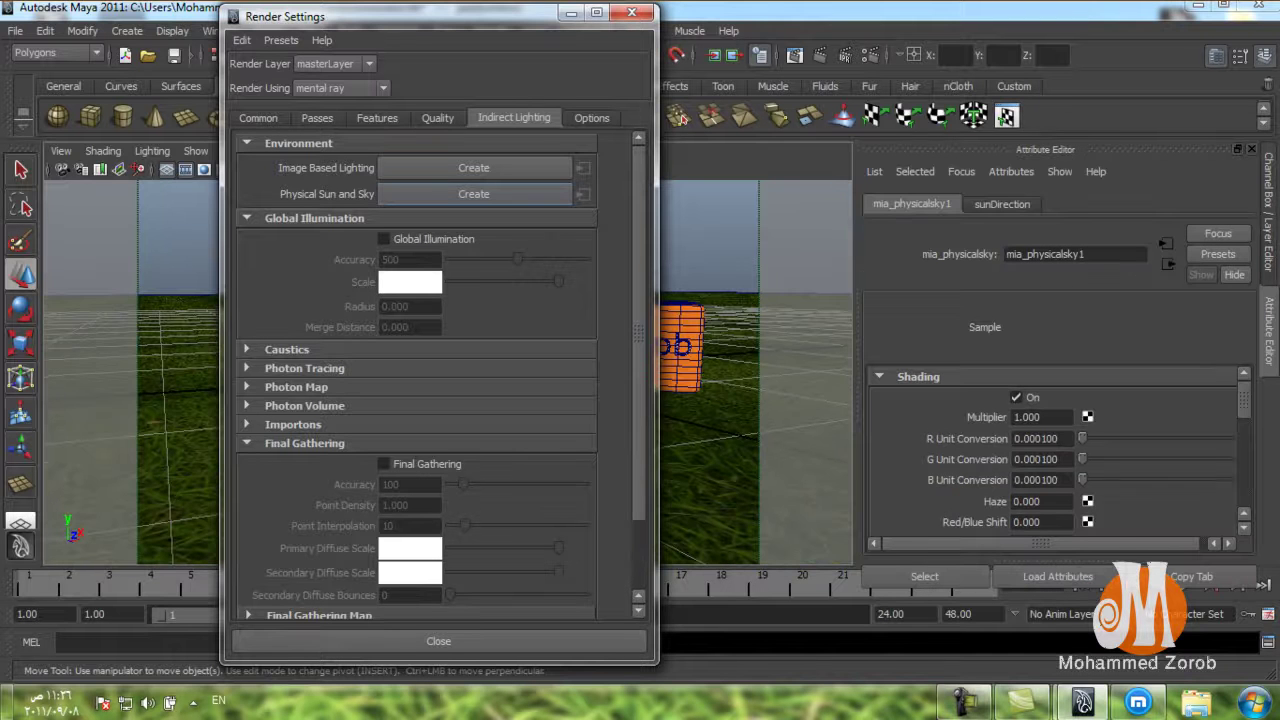
pyautogui.click(632, 12)
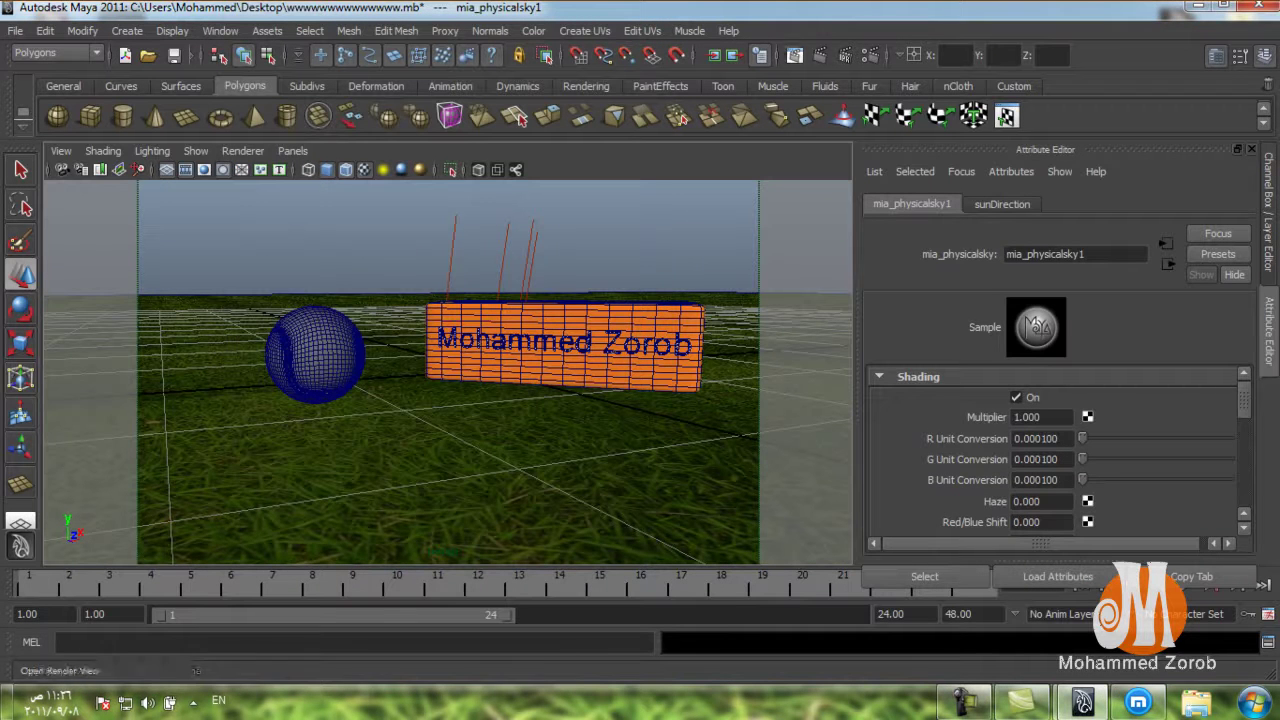
# - Render the current frame with mental ray in the Render View
pyautogui.click(820, 55)
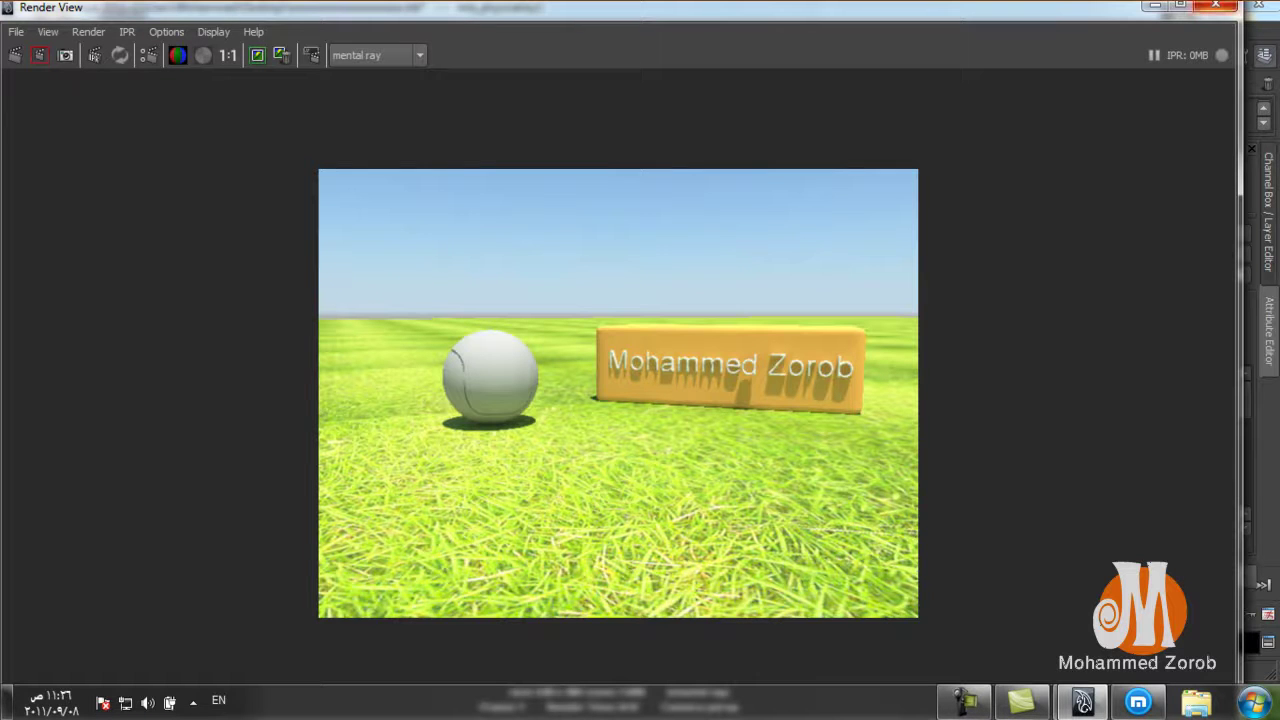
# - Close the Render View and pan the camera to centre the ball and block
pyautogui.click(1216, 6)
pyautogui.scroll(3, 448, 372)
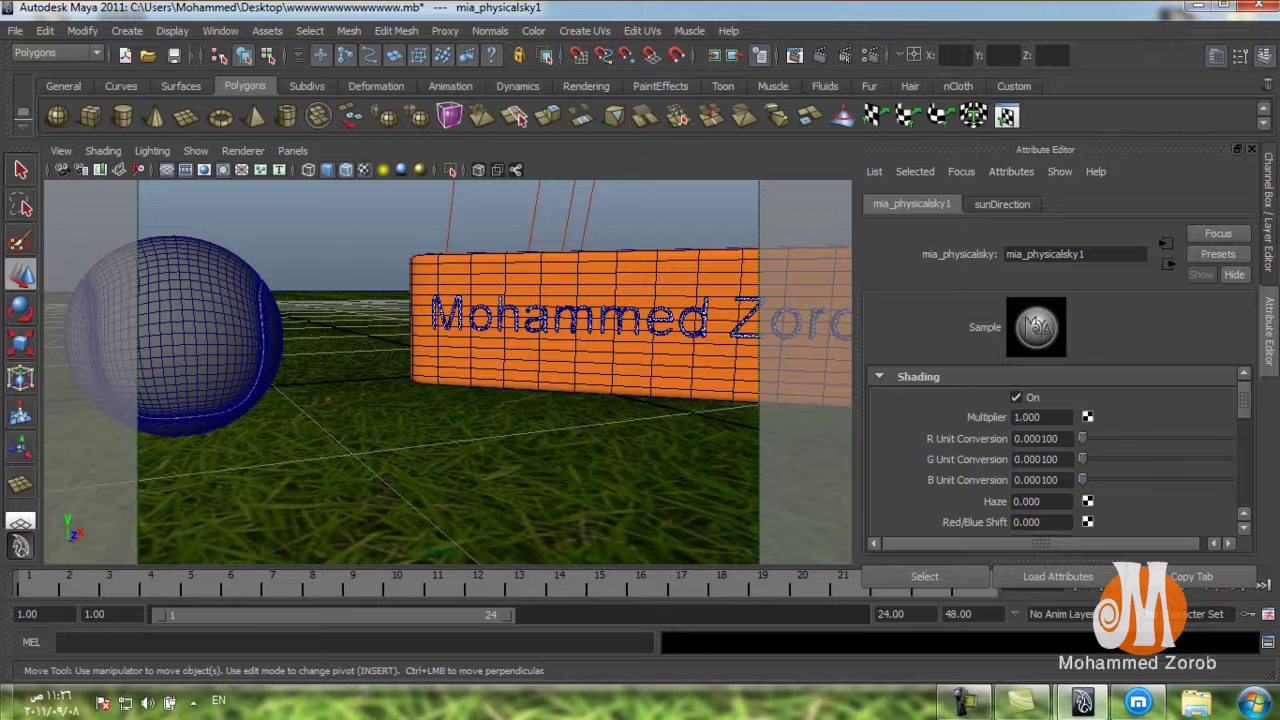
pyautogui.scroll(-2, 448, 372)
pyautogui.scroll(-2, 448, 372)
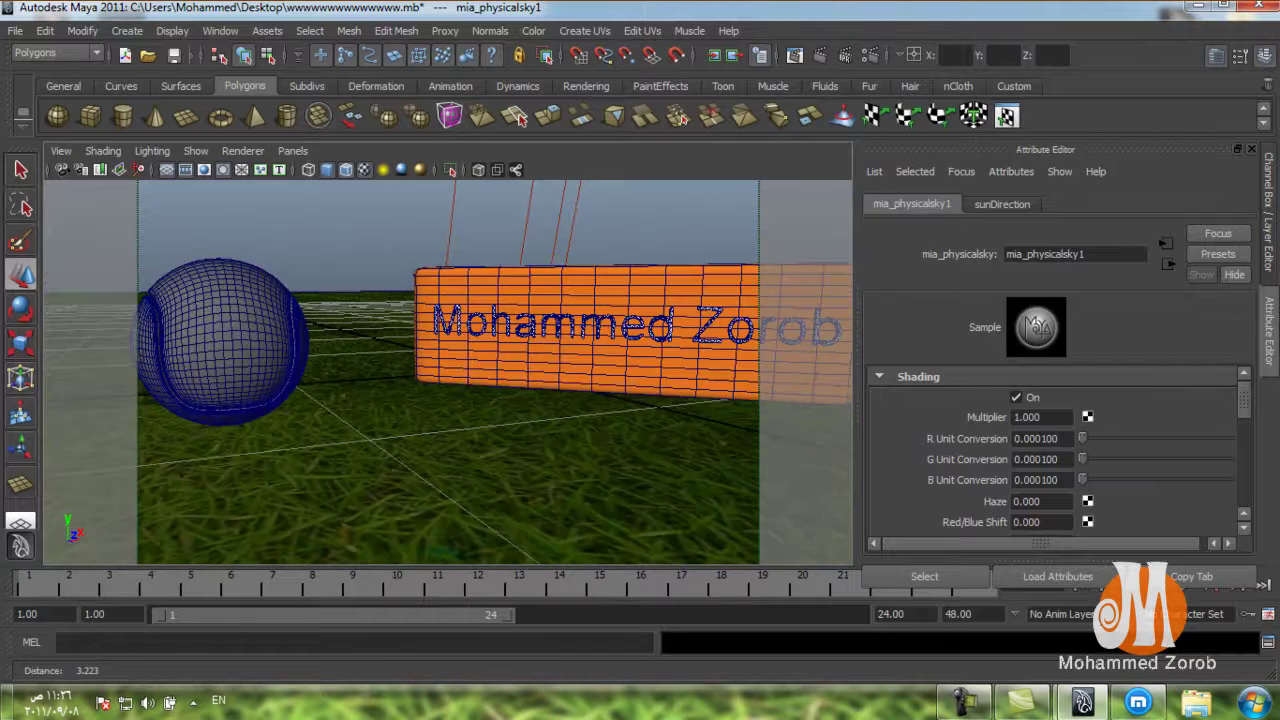
pyautogui.scroll(-2, 448, 372)
pyautogui.moveTo(448, 372)
pyautogui.keyDown('alt'); pyautogui.mouseDown(button='middle')
pyautogui.moveTo(414, 380)
pyautogui.moveTo(418, 412)
pyautogui.moveTo(420, 385)
pyautogui.mouseUp(button='middle'); pyautogui.keyUp('alt')
pyautogui.keyDown('alt'); pyautogui.moveTo(420, 385); pyautogui.dragTo(418, 380); pyautogui.keyUp('alt')
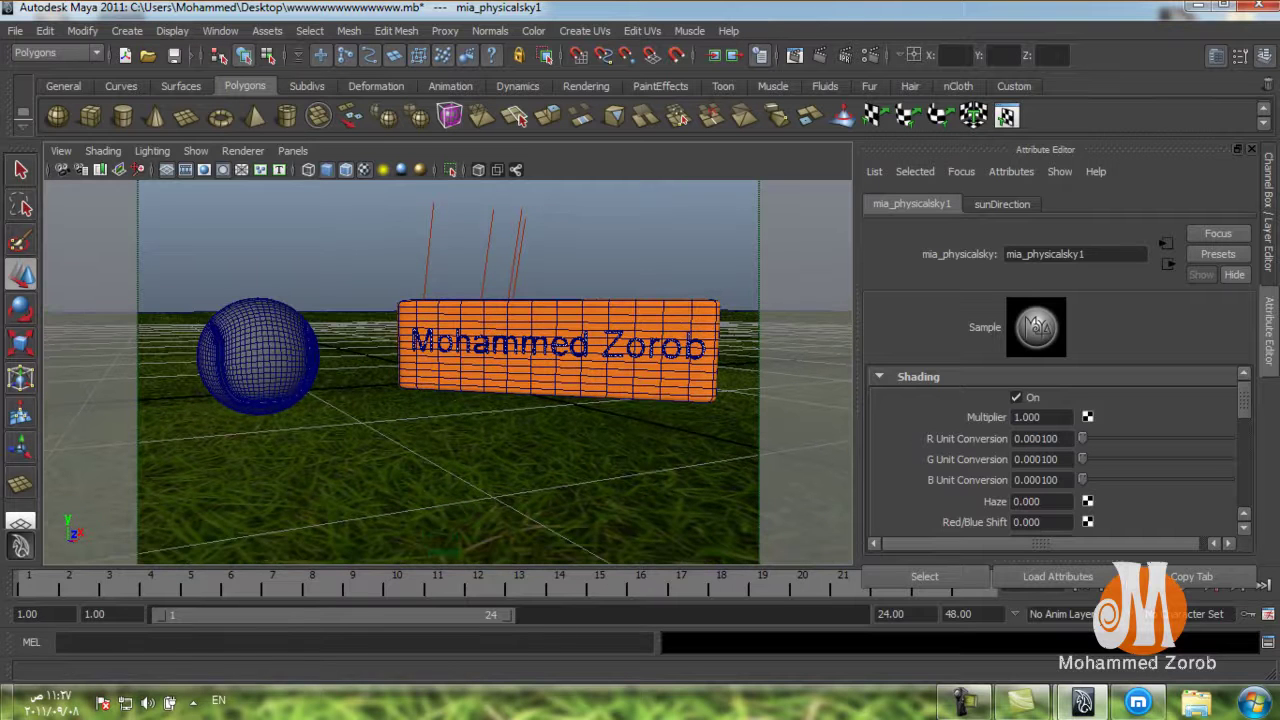
pyautogui.click(759, 55)
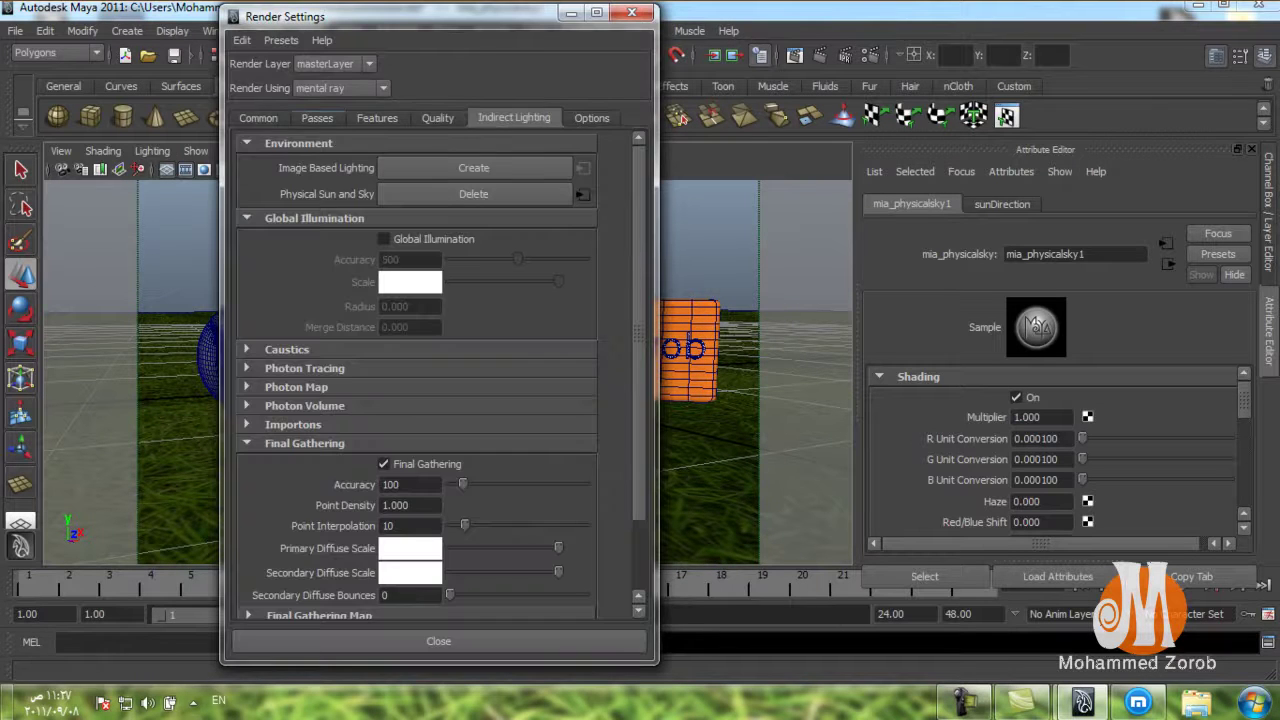
# - Look through the Passes, Features and Quality tabs of Render Settings
pyautogui.click(317, 117)
pyautogui.scroll(-2, 439, 366)
pyautogui.click(377, 117)
pyautogui.click(437, 117)
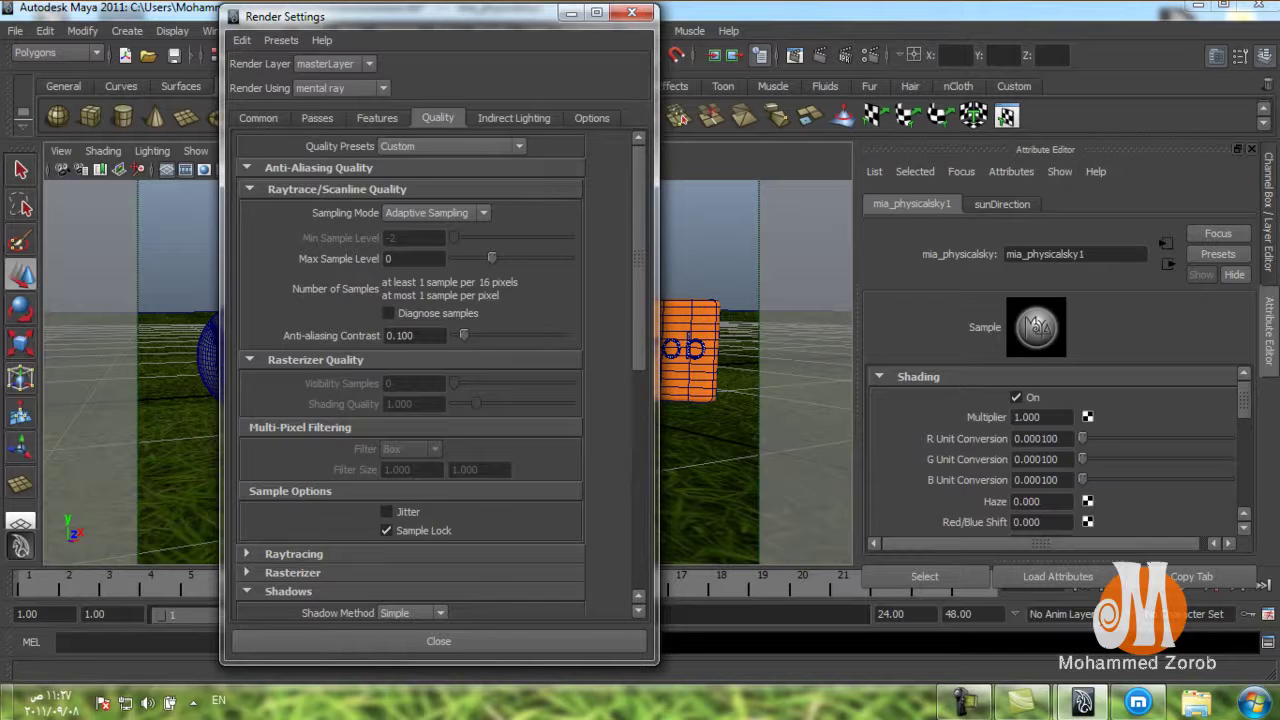
pyautogui.scroll(-5, 410, 355)
pyautogui.scroll(-5, 410, 355)
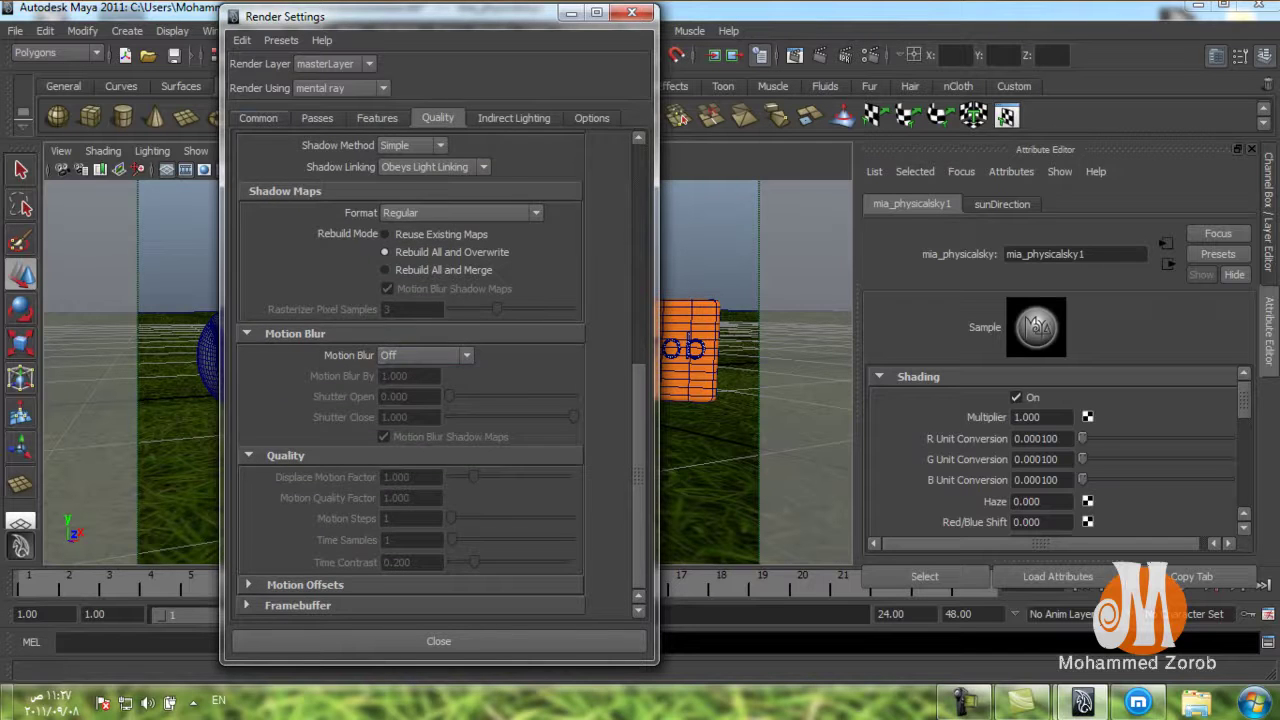
pyautogui.click(258, 117)
# - Set the image size to HD 720 (1280×720) at 100 pixels per inch and close Render Settings
pyautogui.click(440, 326)
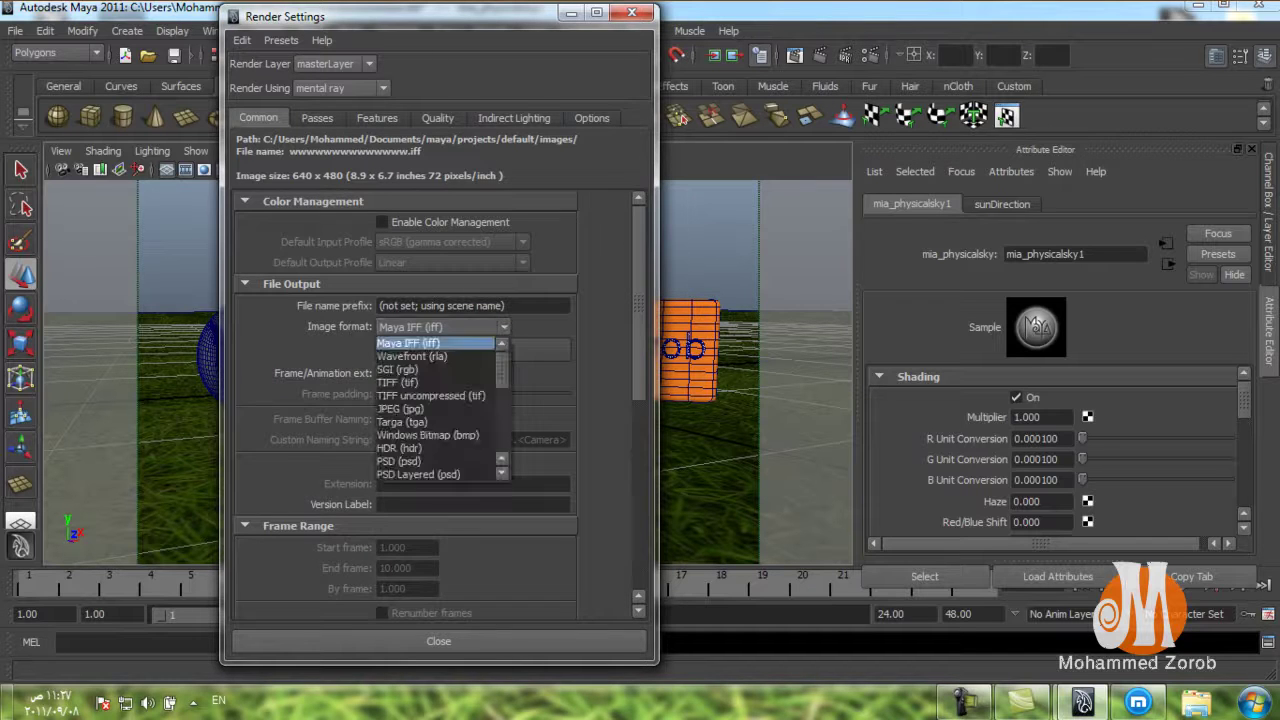
pyautogui.scroll(-2, 440, 400)
pyautogui.scroll(-3, 440, 400)
pyautogui.scroll(-2, 440, 400)
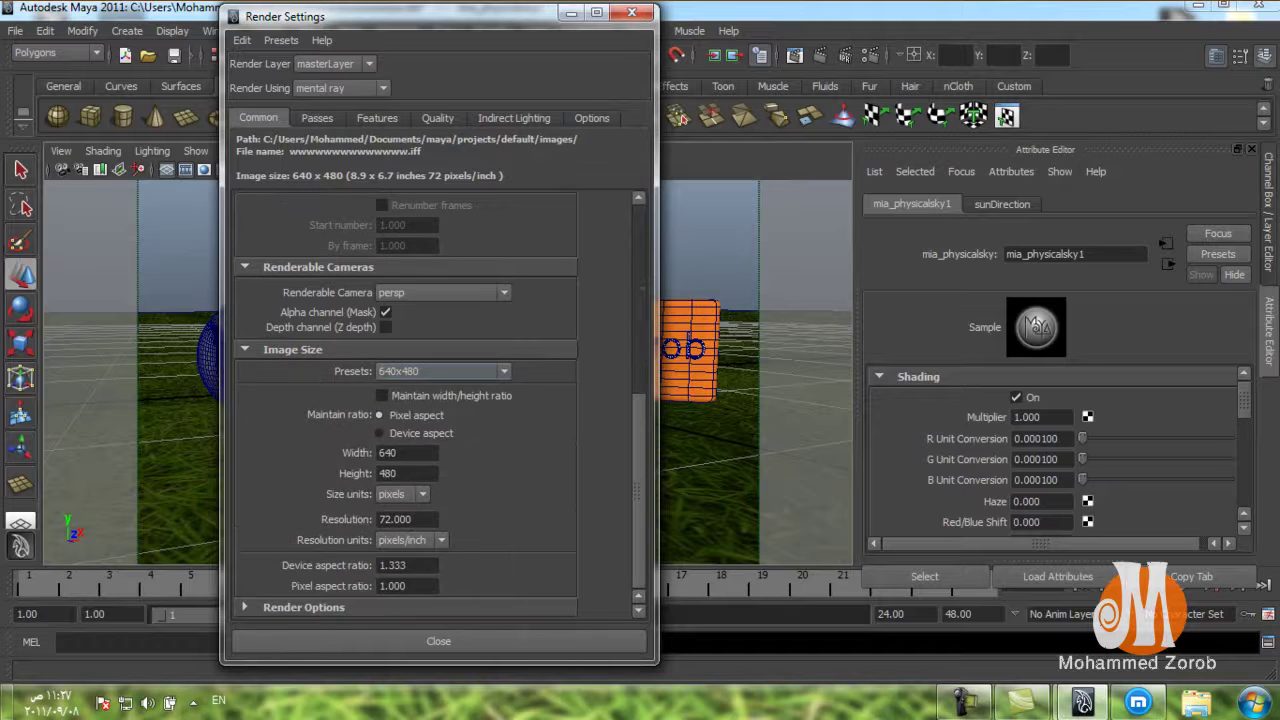
pyautogui.click(443, 371)
pyautogui.click(400, 449)
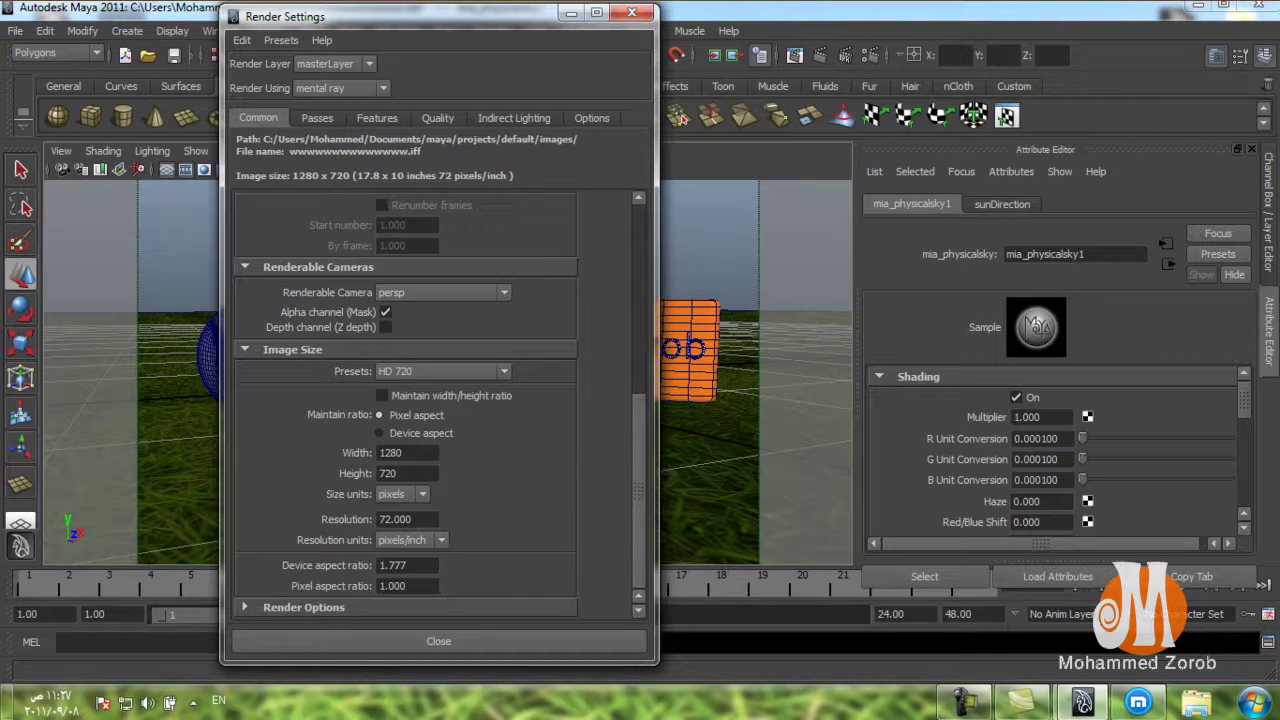
pyautogui.click(406, 519)
pyautogui.write('100')
pyautogui.click(407, 473)
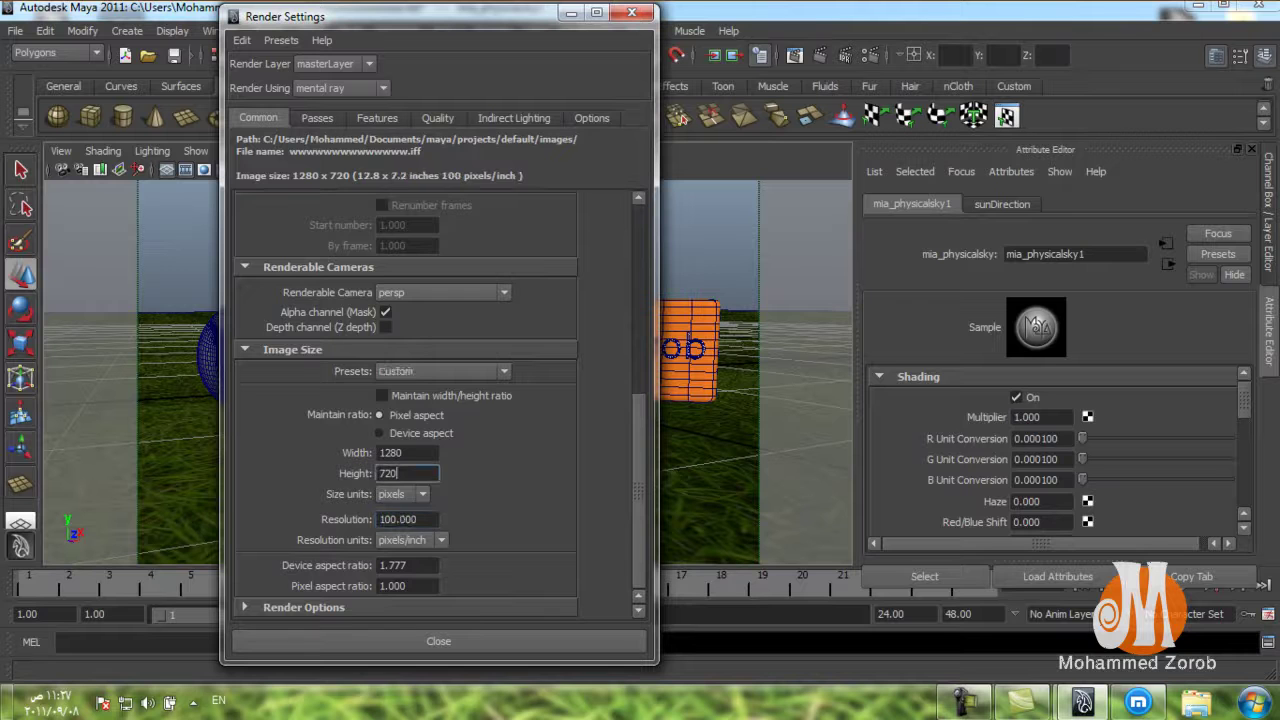
pyautogui.click(632, 12)
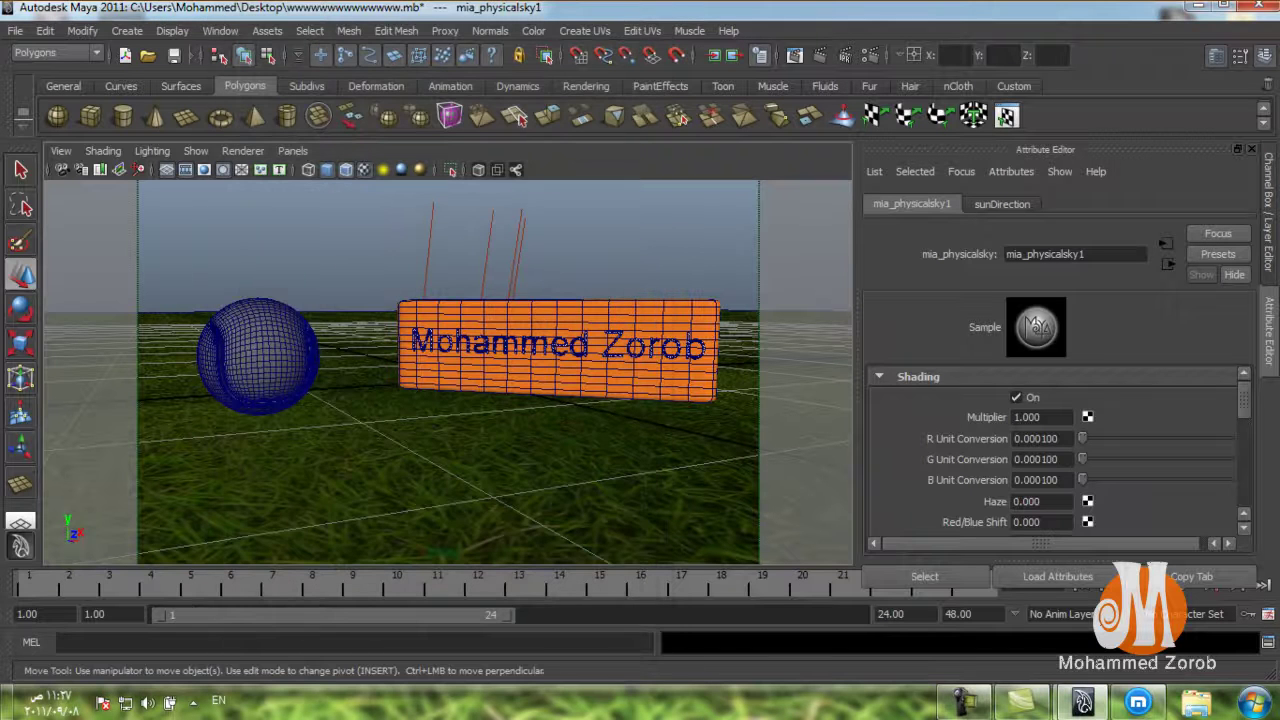
# - Select the ball and switch the viewport to a new perspective camera
pyautogui.click(258, 355)
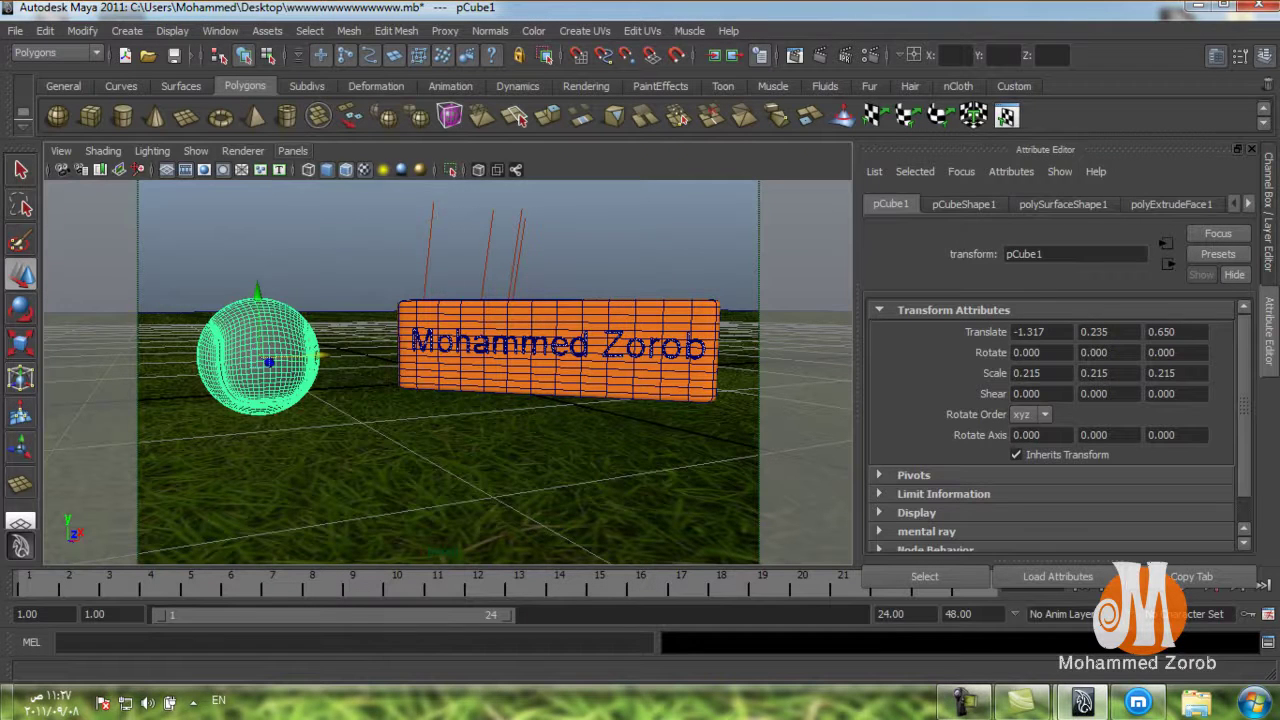
pyautogui.click(292, 150)
pyautogui.click(485, 192)
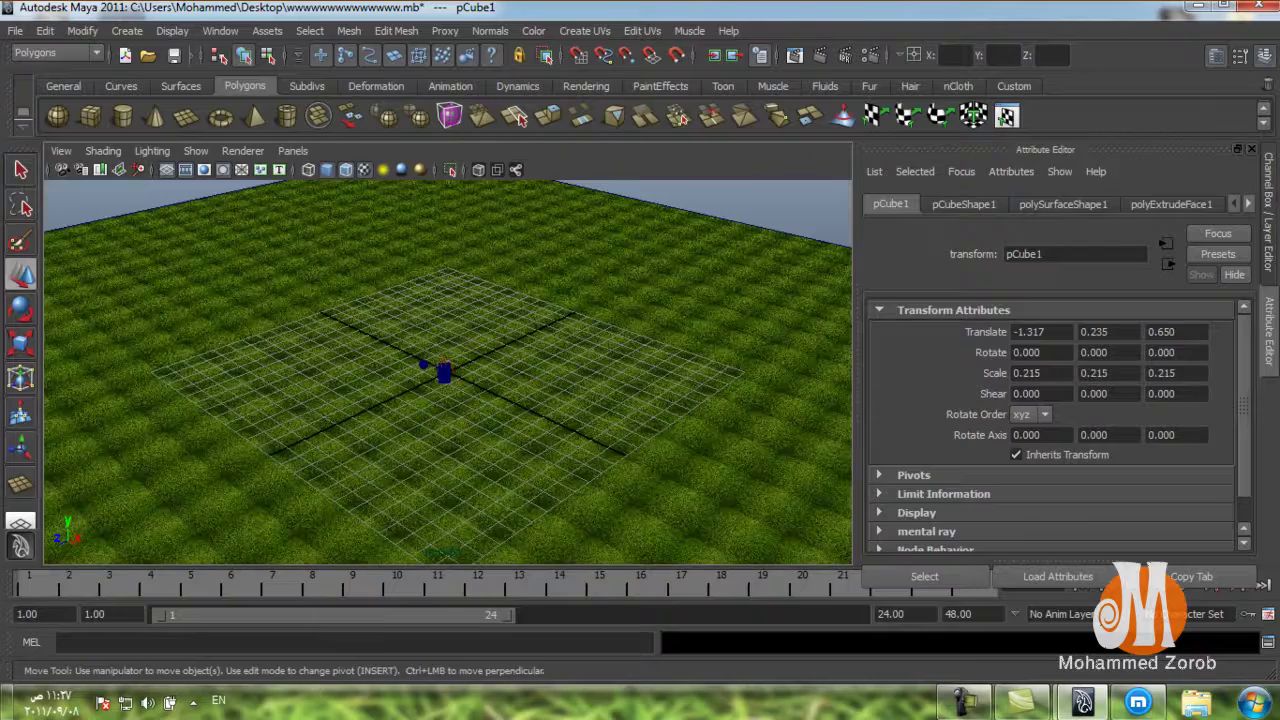
pyautogui.scroll(5, 448, 372)
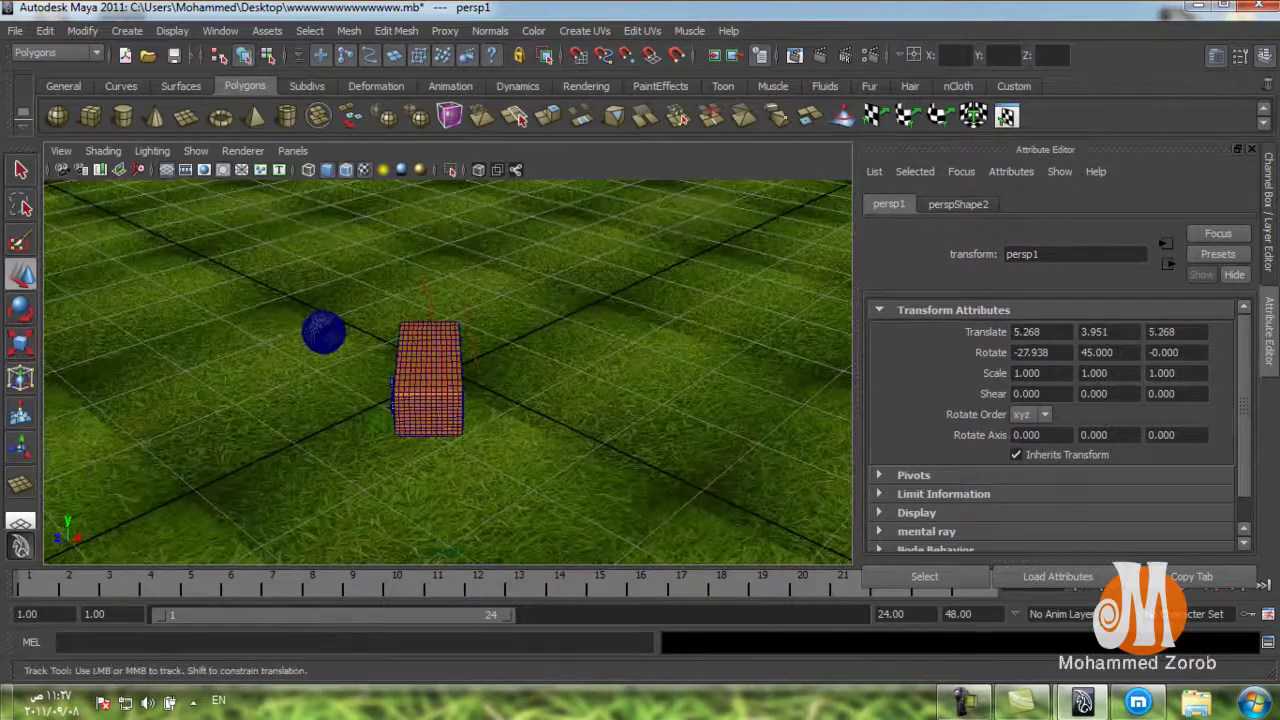
pyautogui.scroll(5, 448, 372)
pyautogui.scroll(3, 448, 372)
pyautogui.scroll(3, 448, 372)
# - Zoom onto the ball's seam groove in component mode and select an edge along it
pyautogui.click(468, 300)
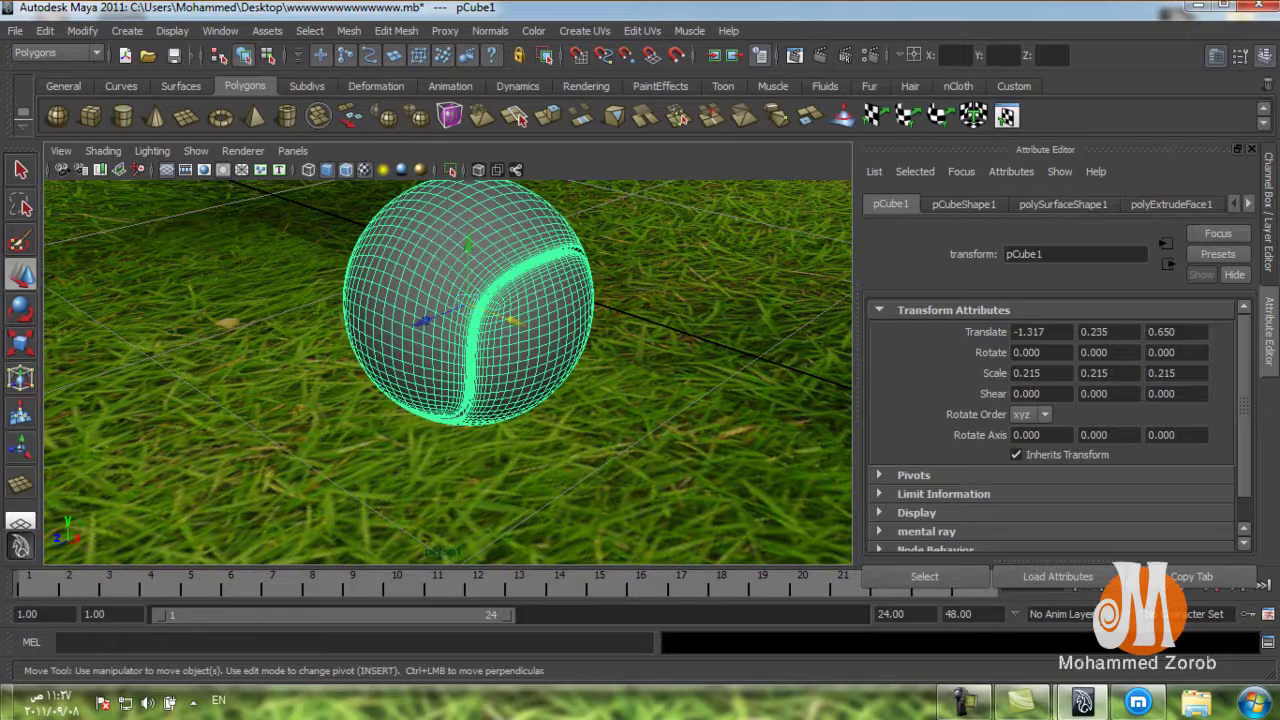
pyautogui.moveTo(514, 271); pyautogui.dragTo(514, 198, button='right')
pyautogui.scroll(4, 514, 198)
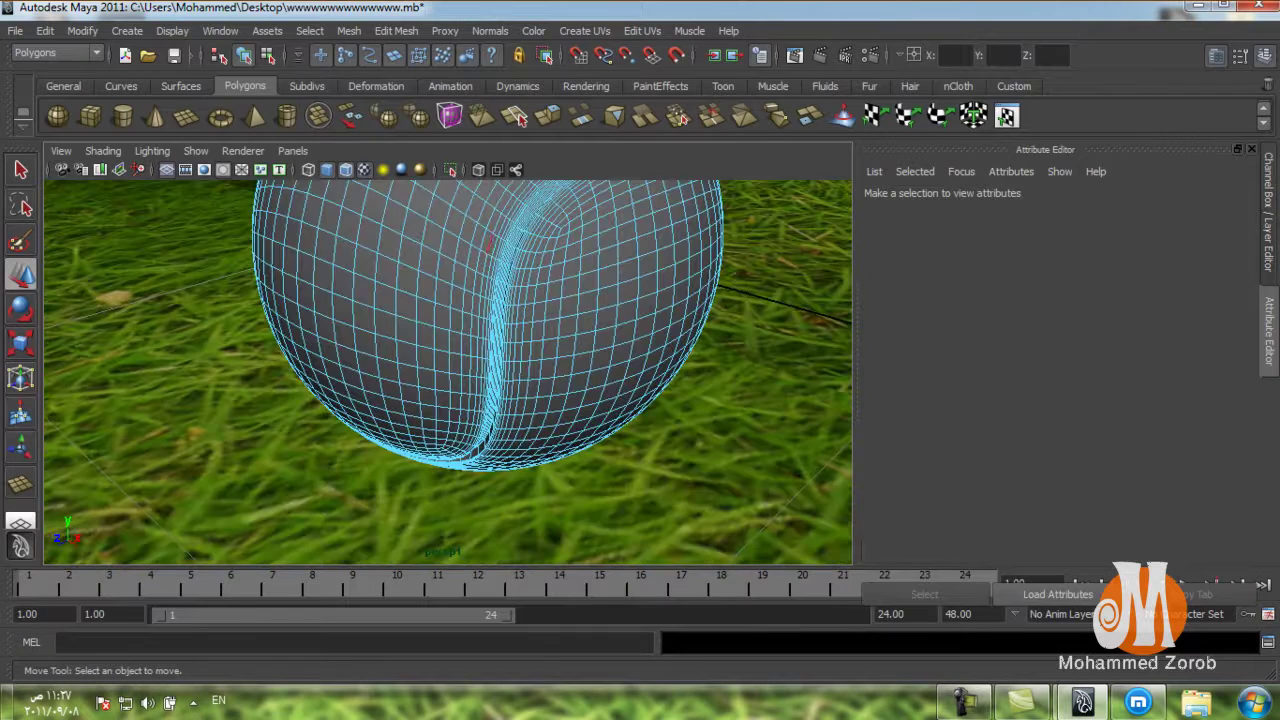
pyautogui.scroll(5, 512, 256)
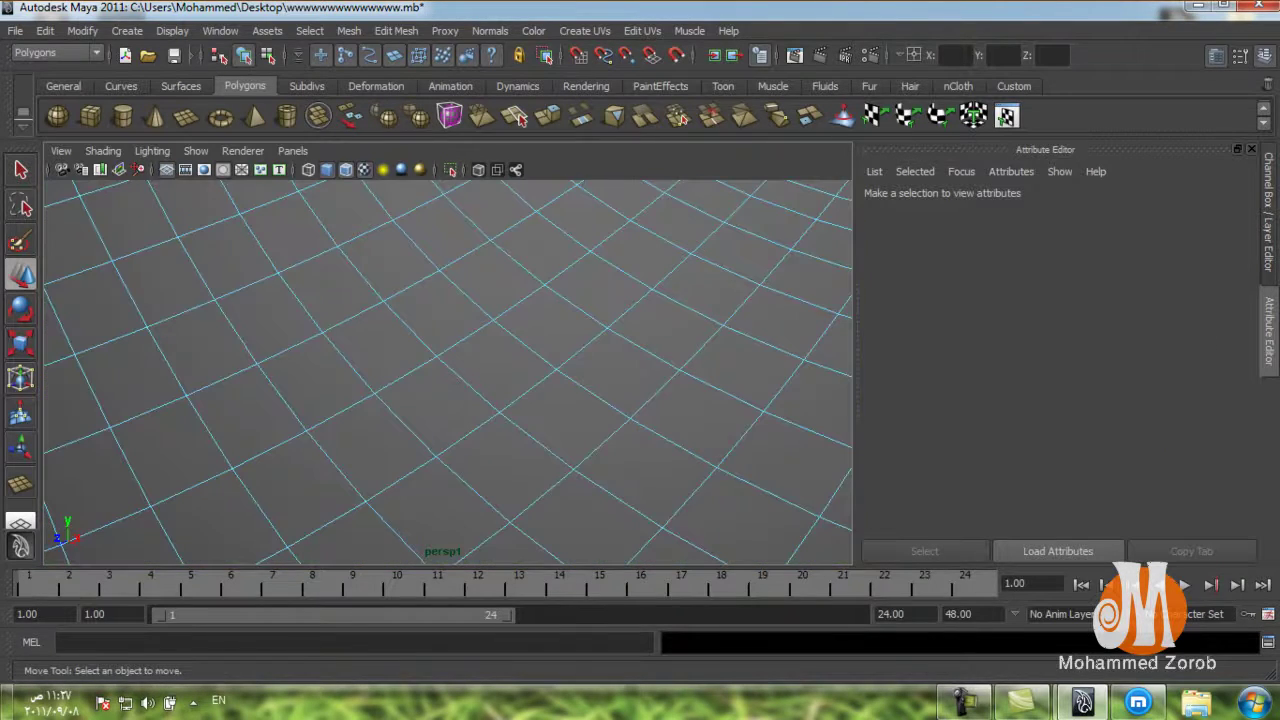
pyautogui.keyDown('alt'); pyautogui.moveTo(512, 256); pyautogui.dragTo(350, 260, button='middle'); pyautogui.keyUp('alt')
pyautogui.scroll(-5, 448, 370)
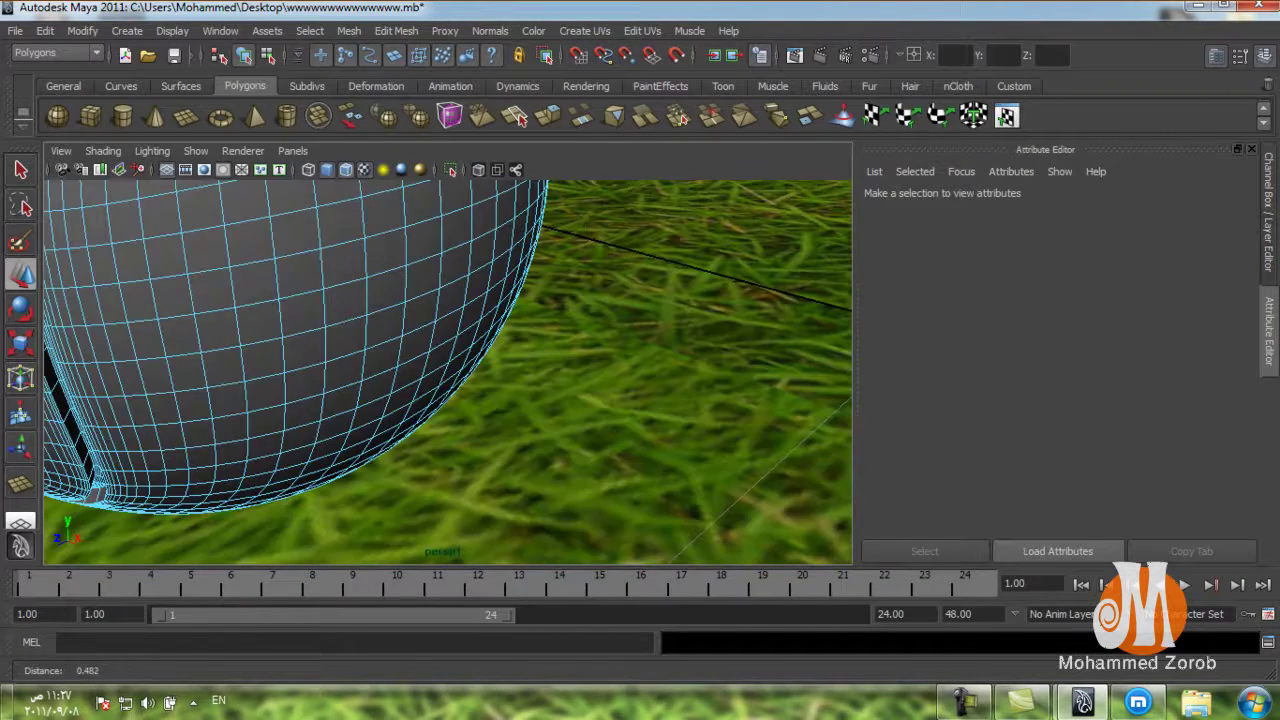
pyautogui.scroll(2, 448, 370)
pyautogui.scroll(3, 448, 370)
pyautogui.keyDown('alt'); pyautogui.moveTo(450, 370); pyautogui.dragTo(400, 330); pyautogui.keyUp('alt')
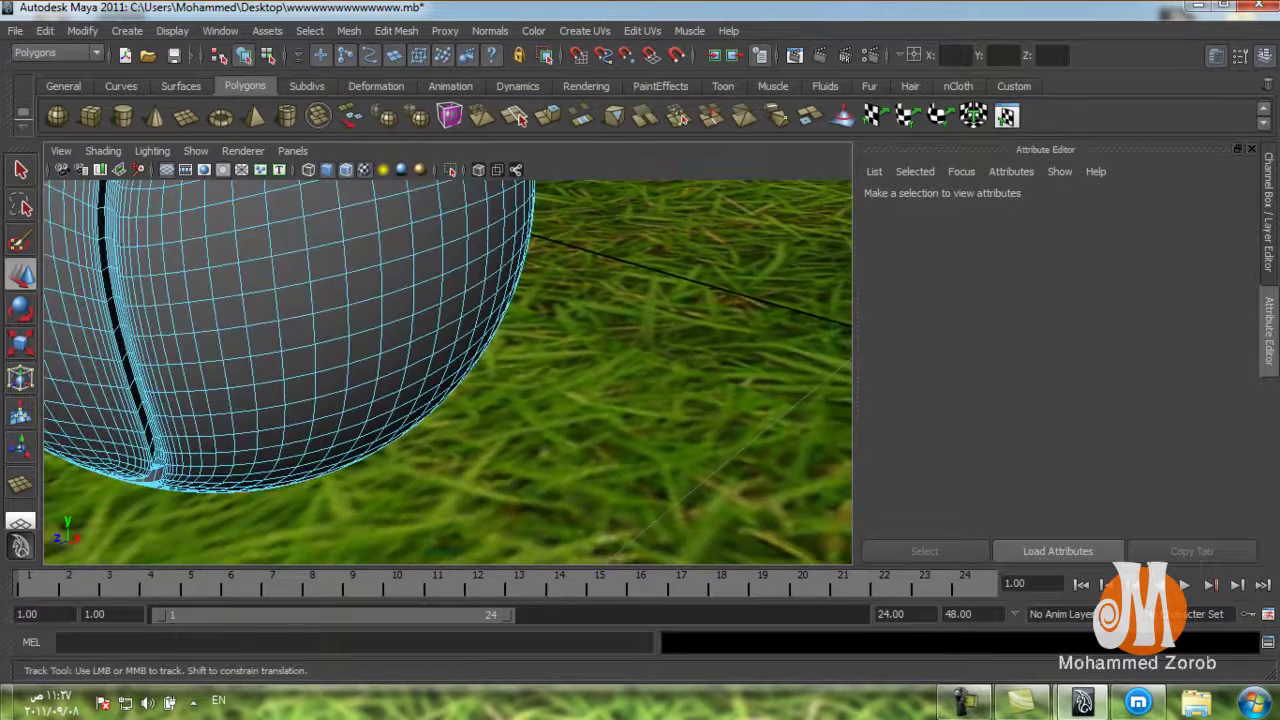
pyautogui.keyDown('alt'); pyautogui.moveTo(400, 330); pyautogui.dragTo(380, 250, button='middle'); pyautogui.keyUp('alt')
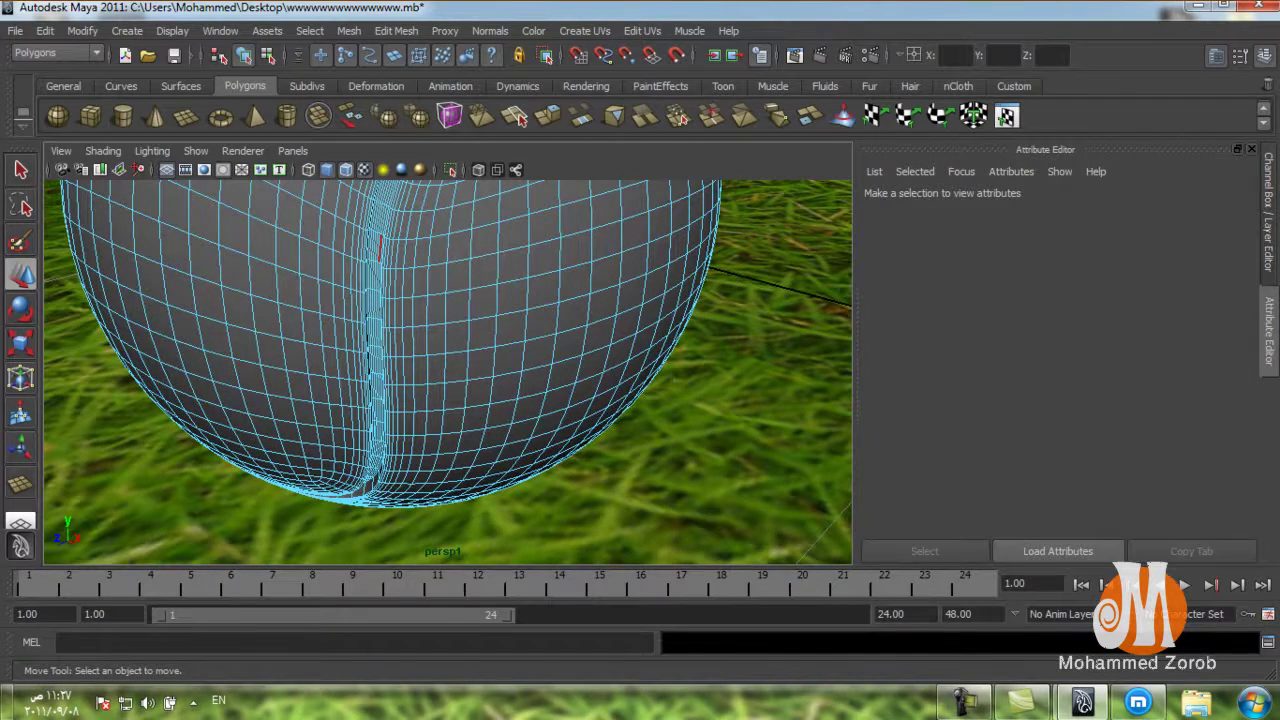
pyautogui.click(379, 245)
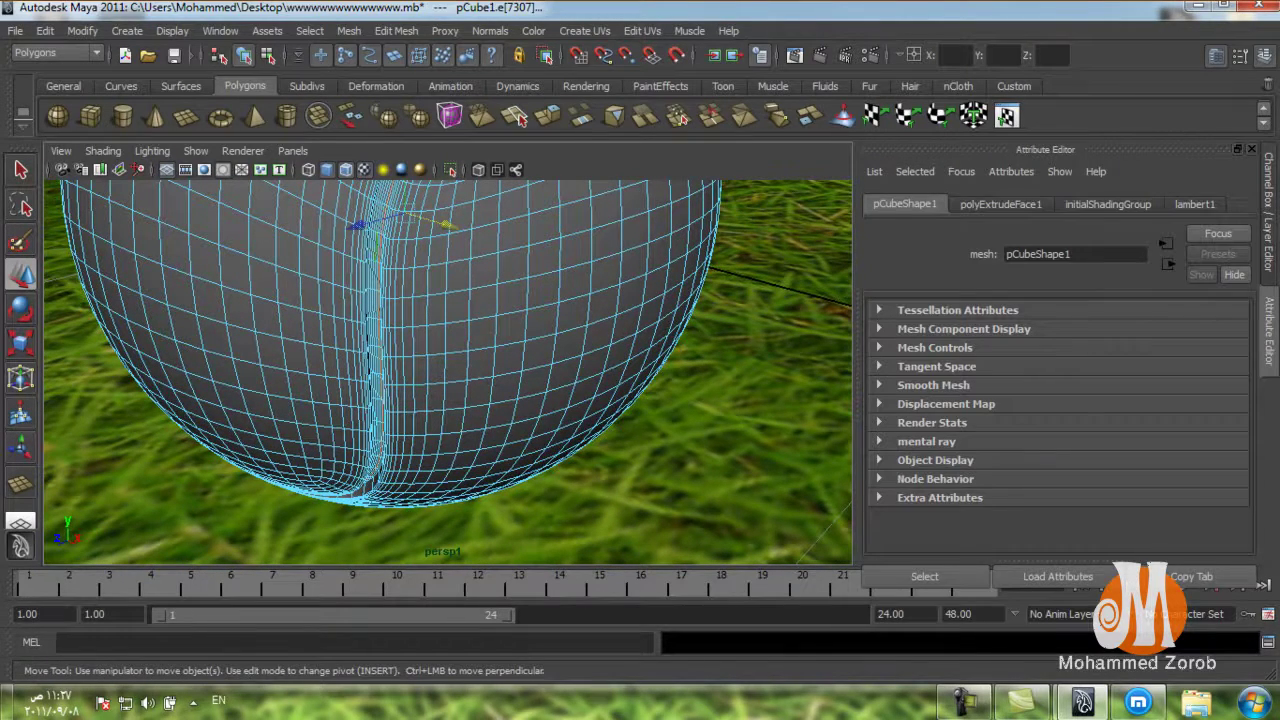
pyautogui.click(376, 278)
# - Select the ball's seam edge loop and convert the selection to faces
pyautogui.doubleClick(376, 278)
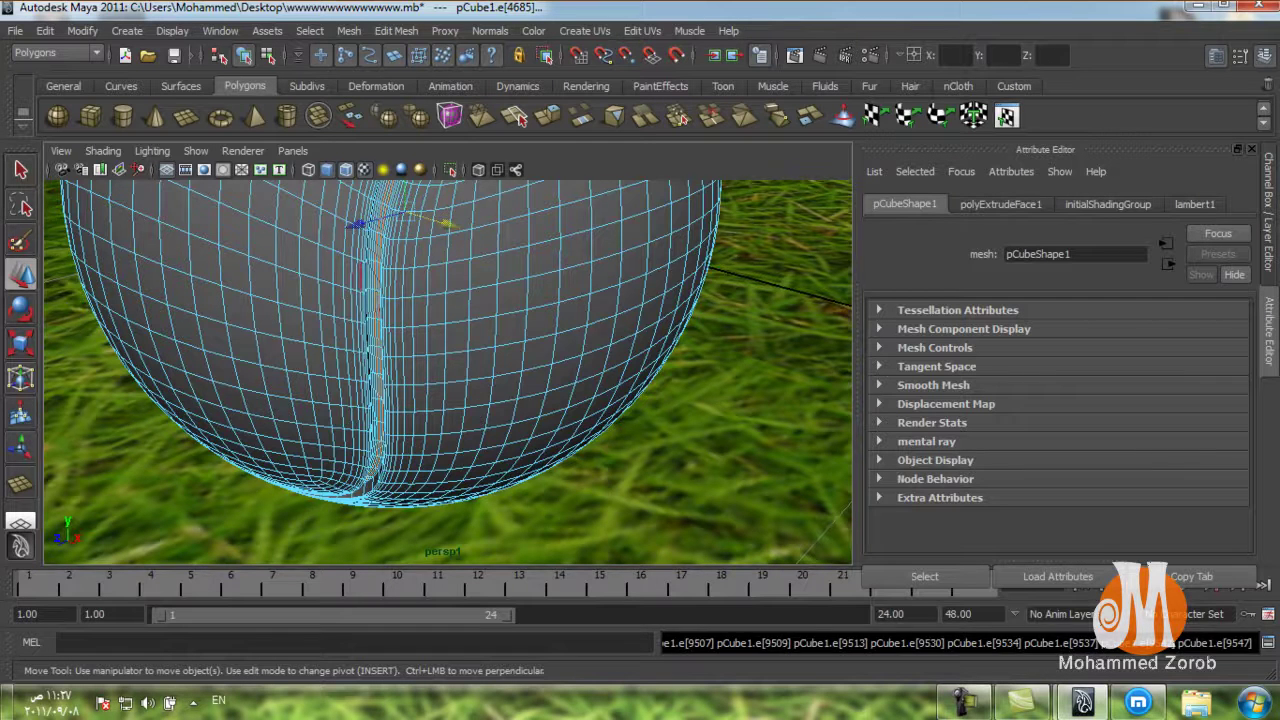
pyautogui.scroll(5, 376, 278)
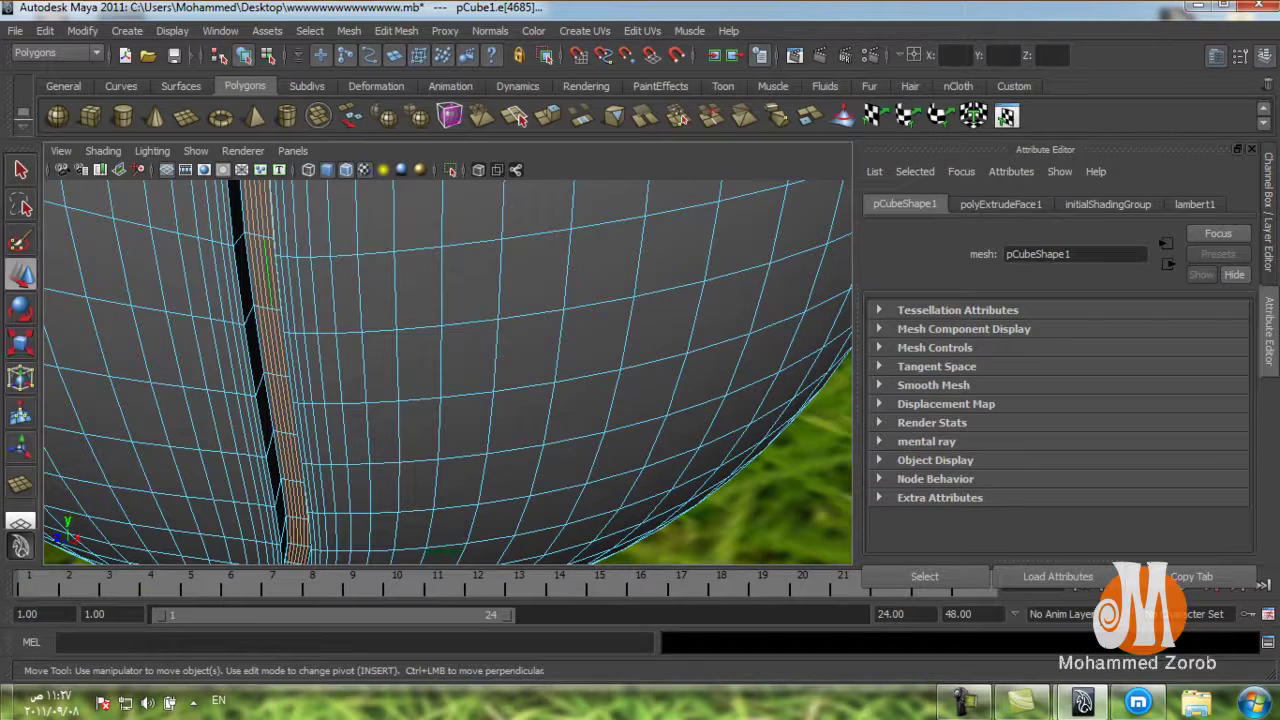
pyautogui.keyDown('ctrl'); pyautogui.moveTo(268, 290); pyautogui.dragTo(271, 366, button='right'); pyautogui.keyUp('ctrl')
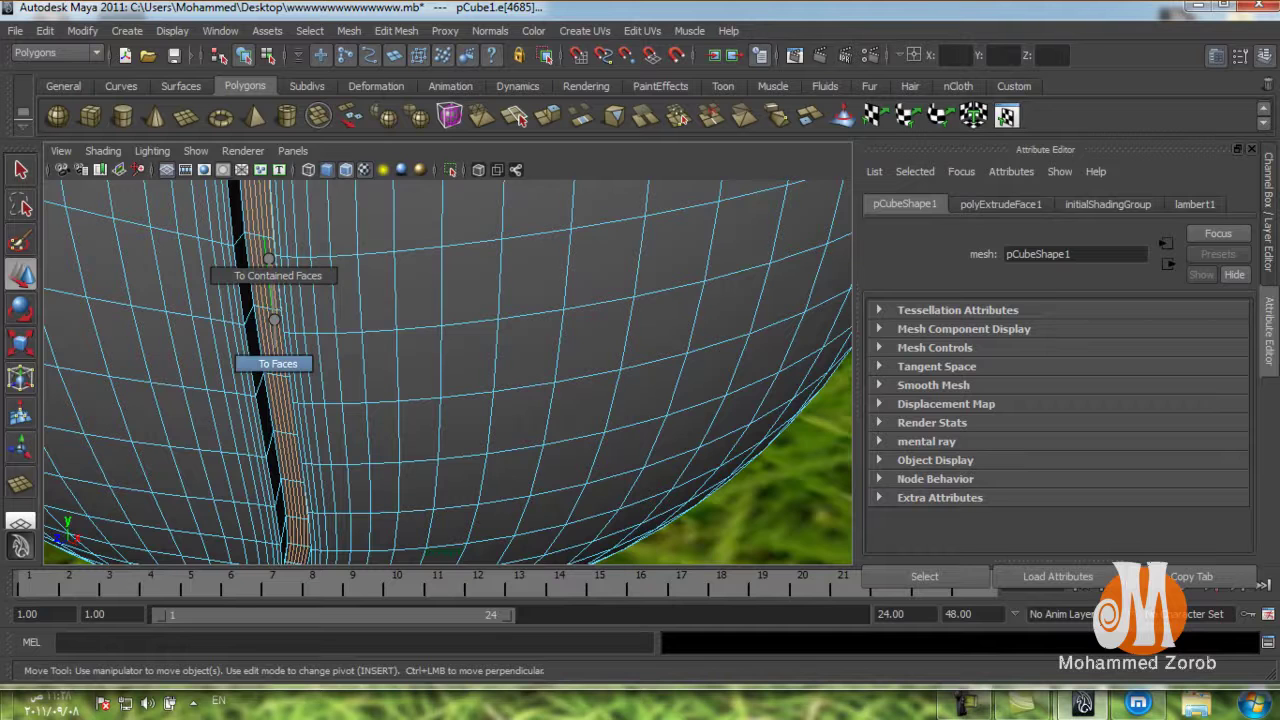
pyautogui.keyDown('shift'); pyautogui.rightClick(270, 288); pyautogui.keyUp('shift')
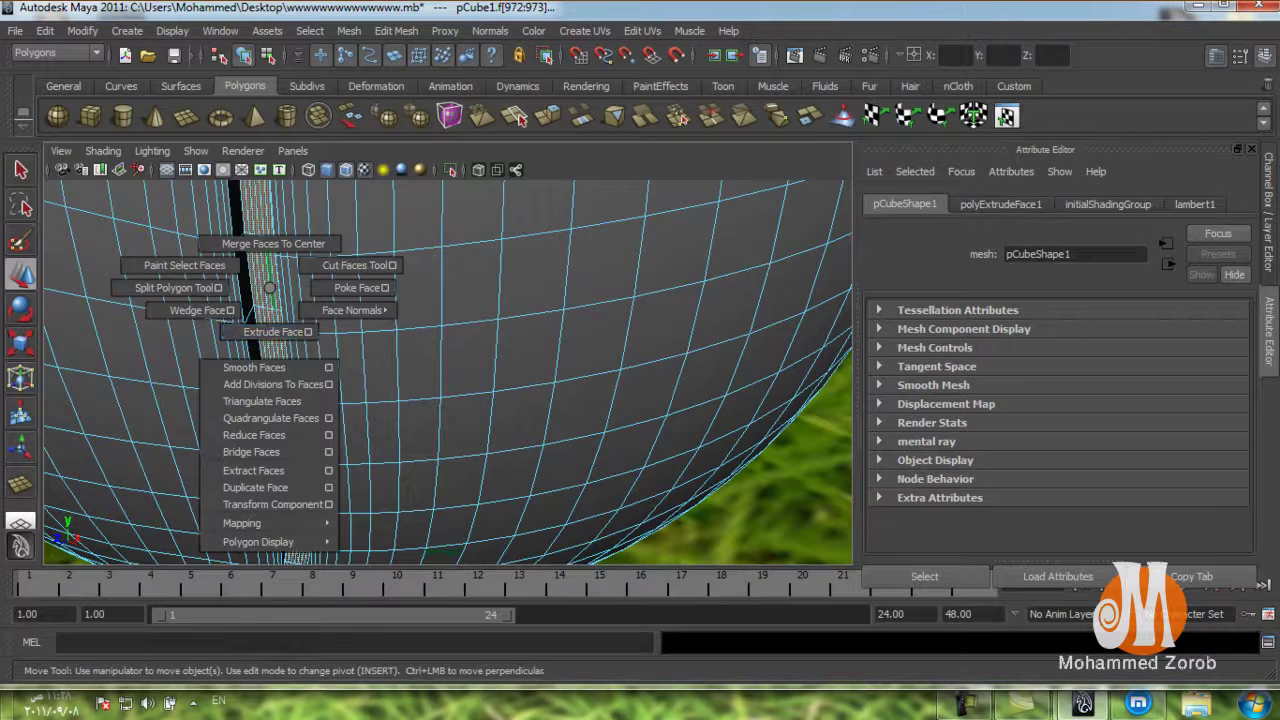
# - Assign the seam faces a new Lambert material, lambert3, coloured white
pyautogui.rightClick(265, 296)
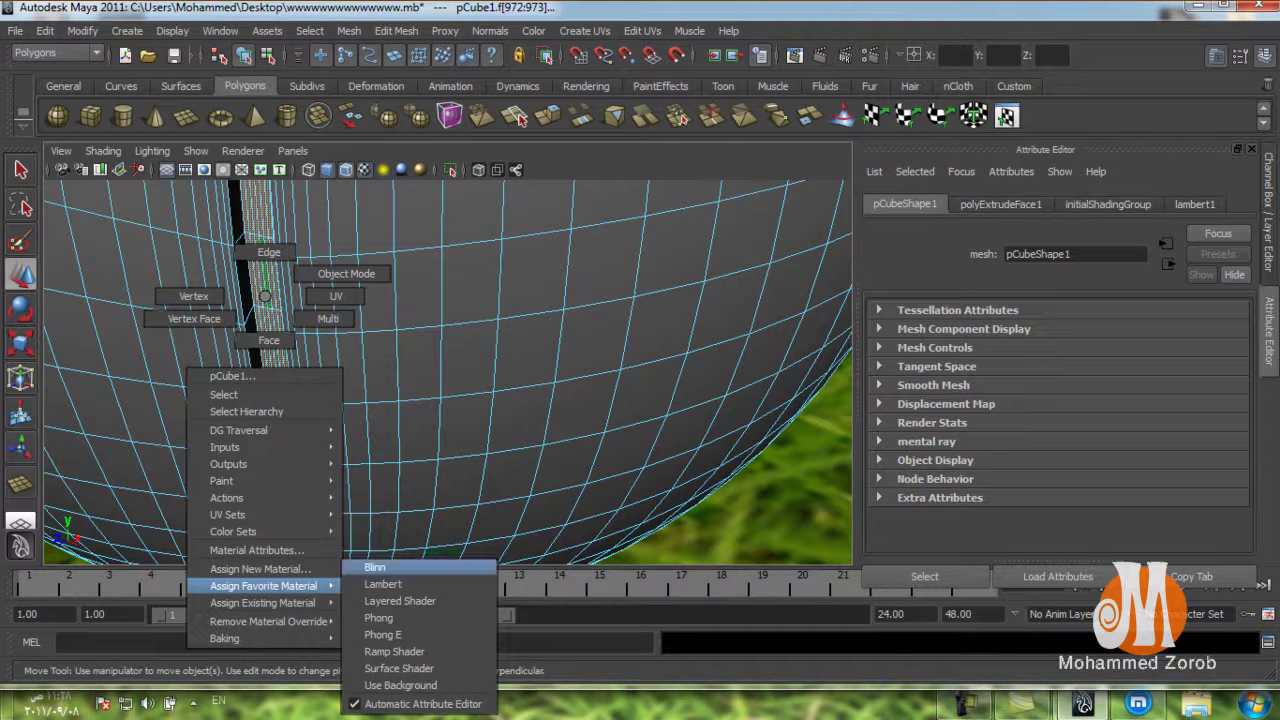
pyautogui.click(383, 584)
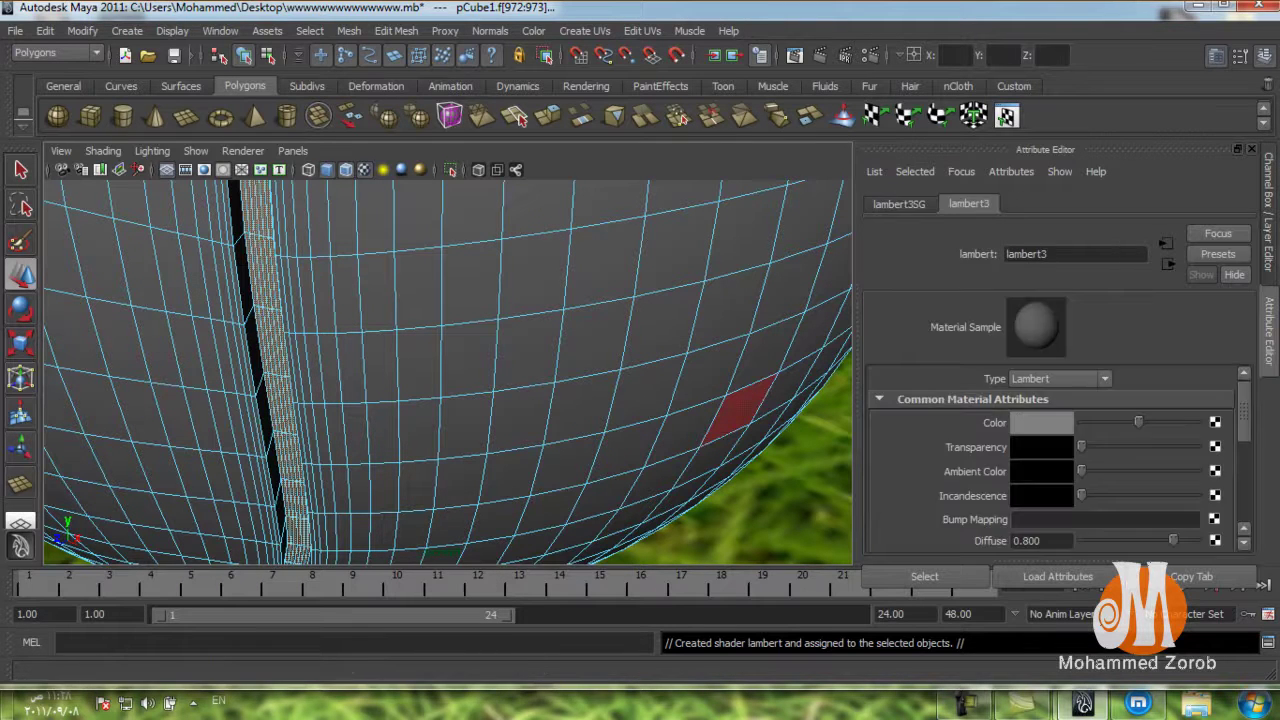
pyautogui.click(1041, 422)
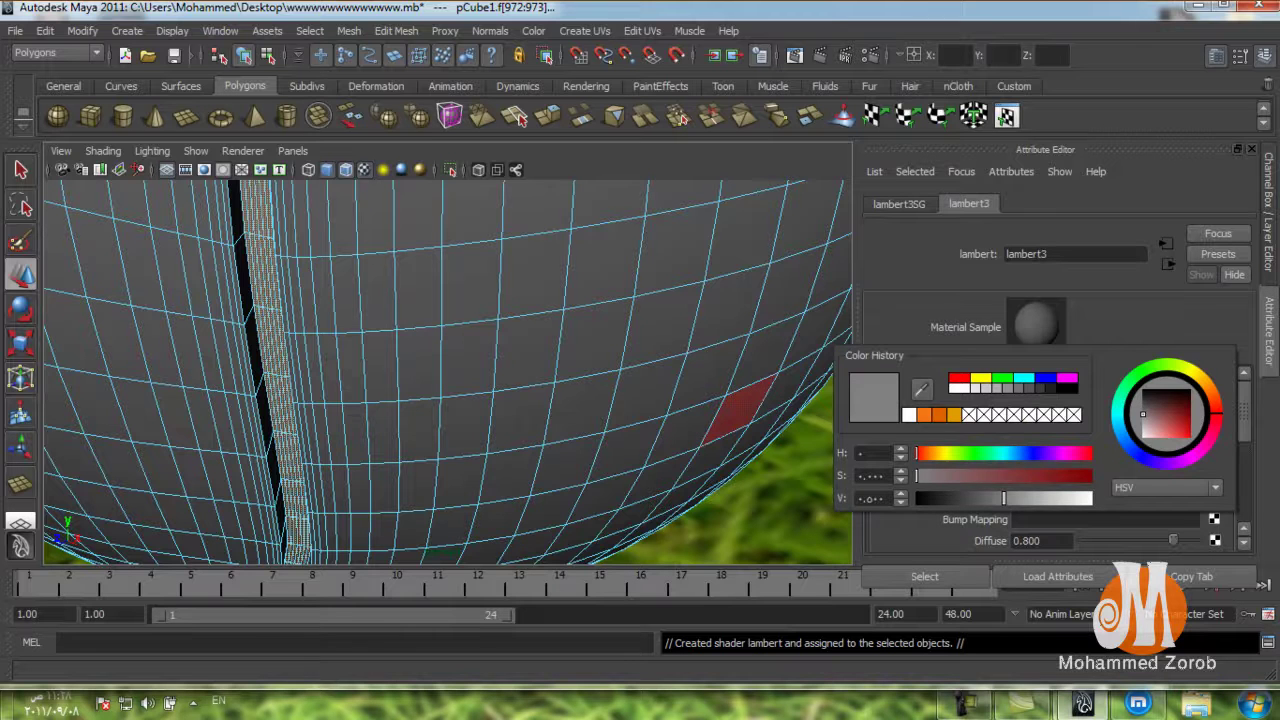
pyautogui.moveTo(1003, 497); pyautogui.dragTo(1090, 497)
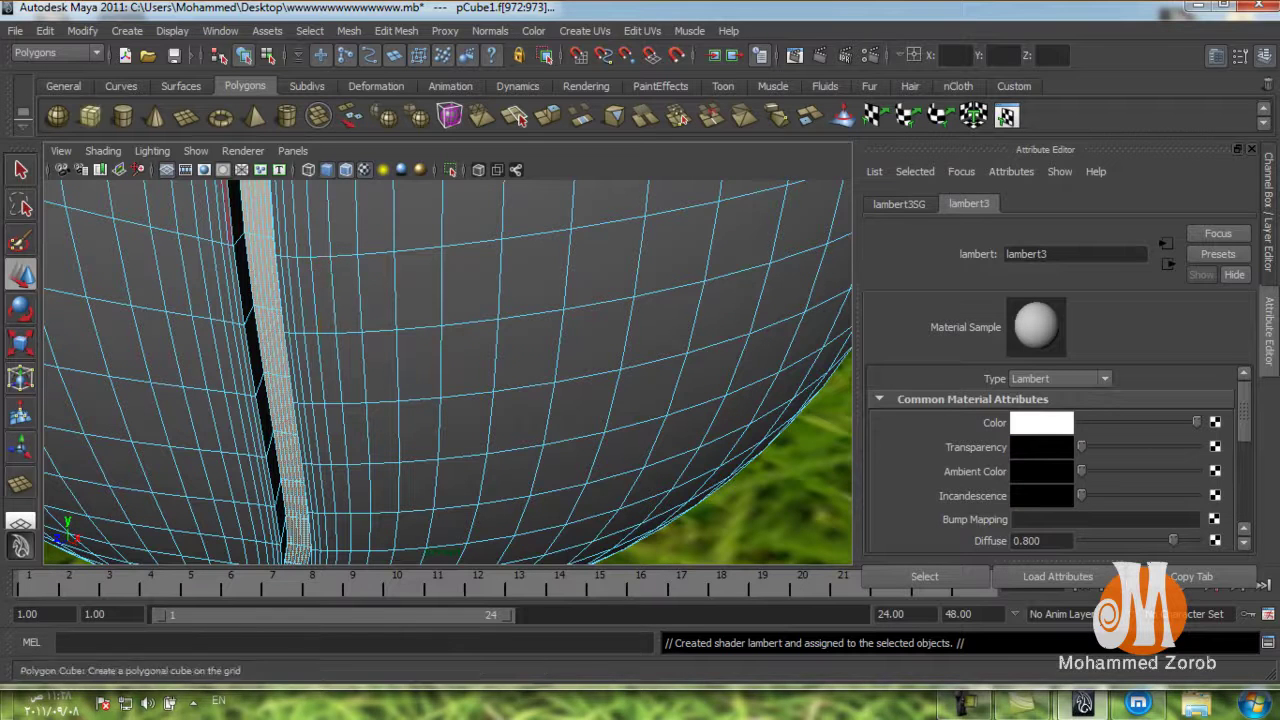
pyautogui.click(45, 30)
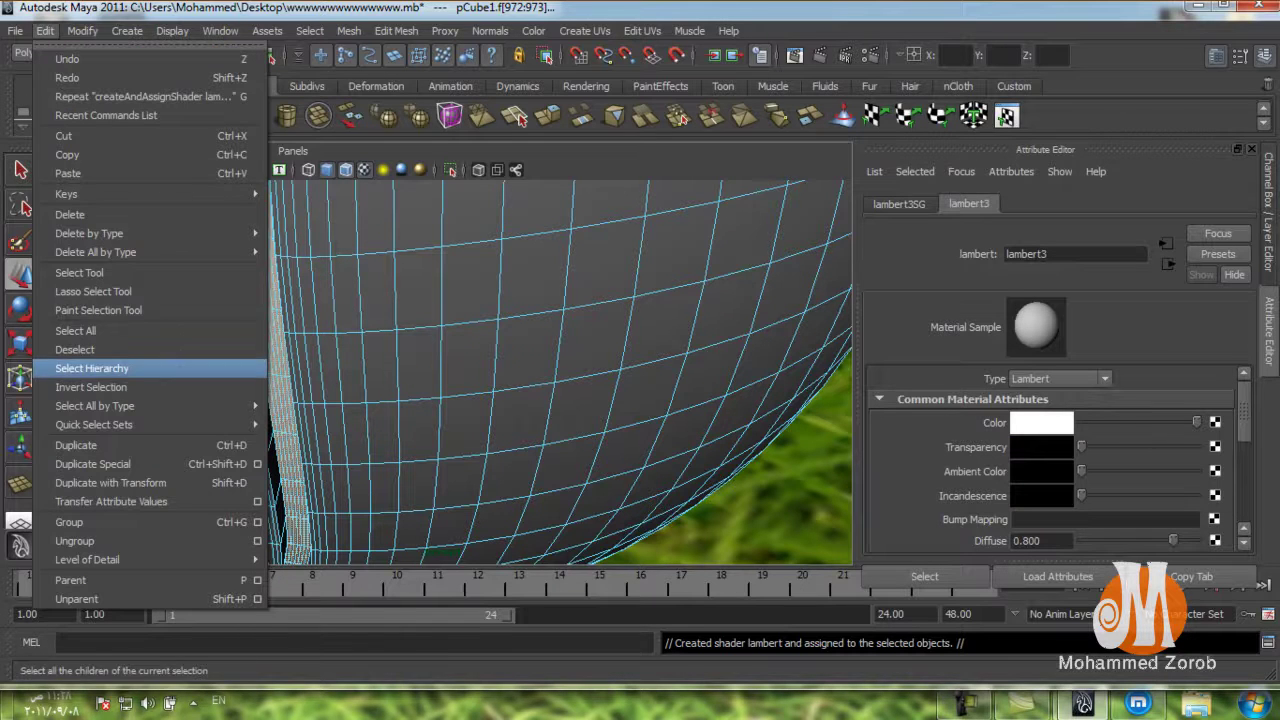
# - Invert the selection and give the remaining ball faces a new Lambert, lambert4, in darkened olive yellow
pyautogui.click(90, 387)
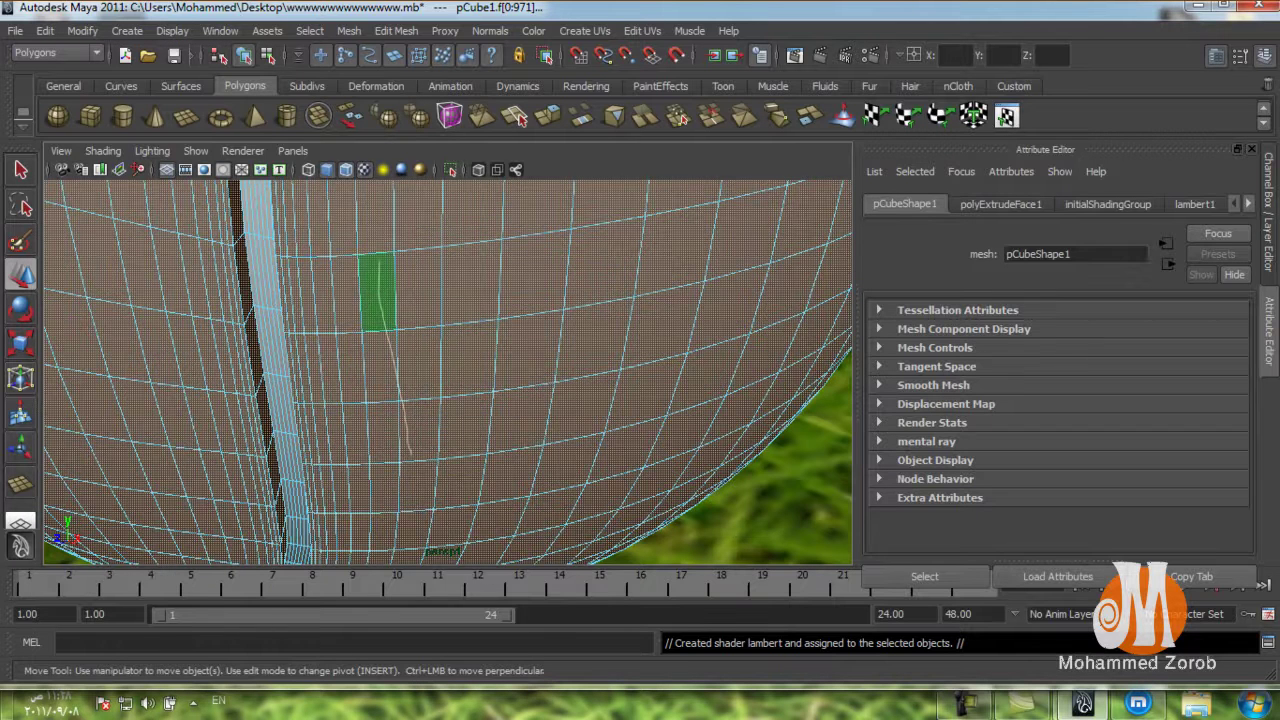
pyautogui.rightClick(379, 261)
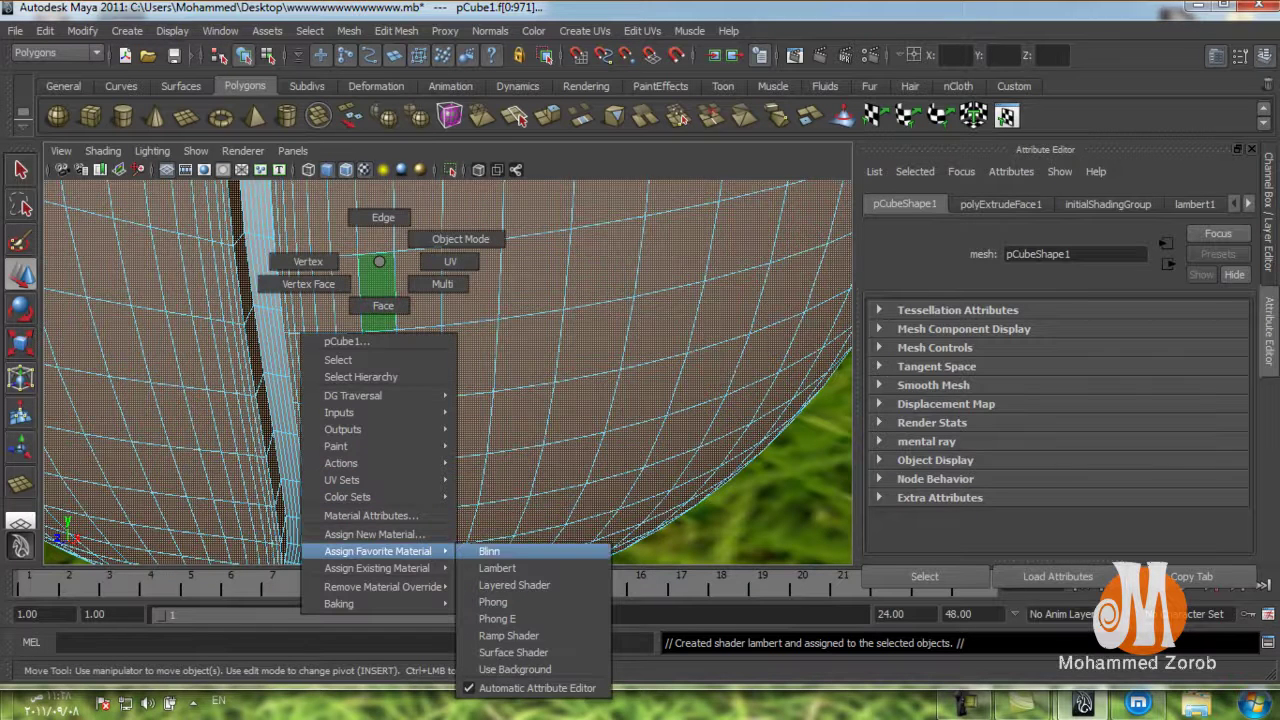
pyautogui.click(500, 566)
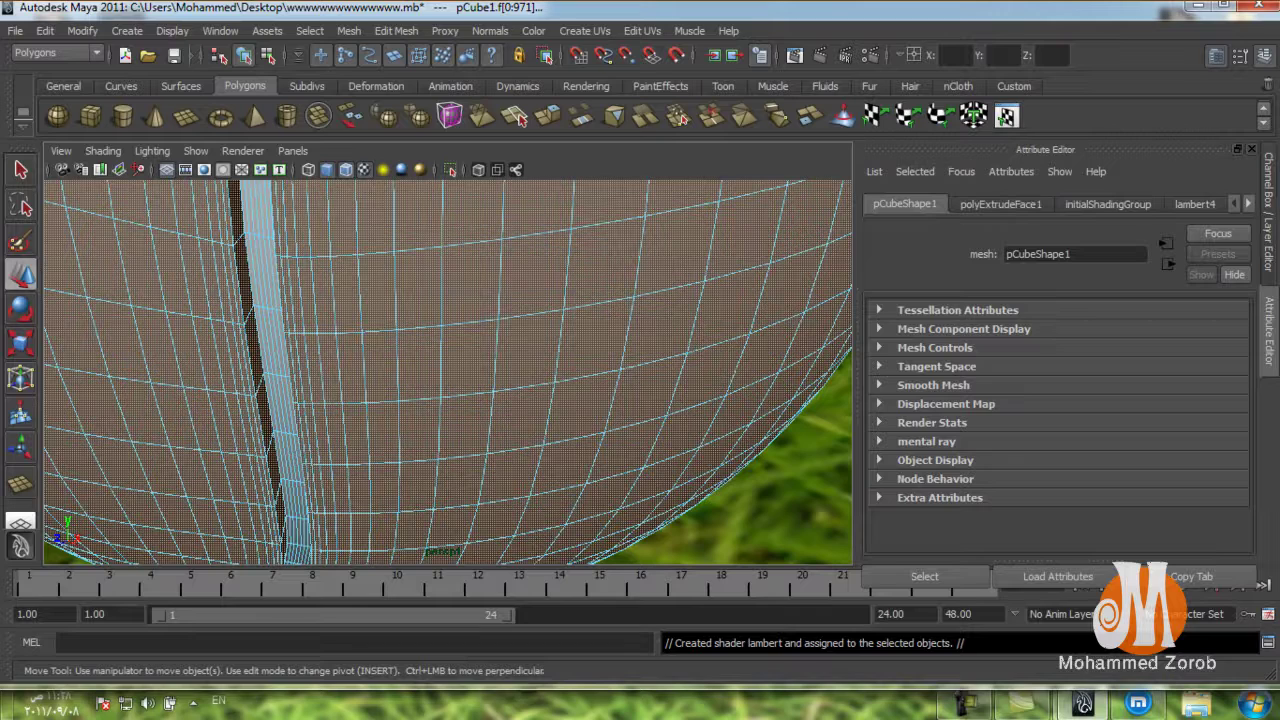
pyautogui.click(1041, 422)
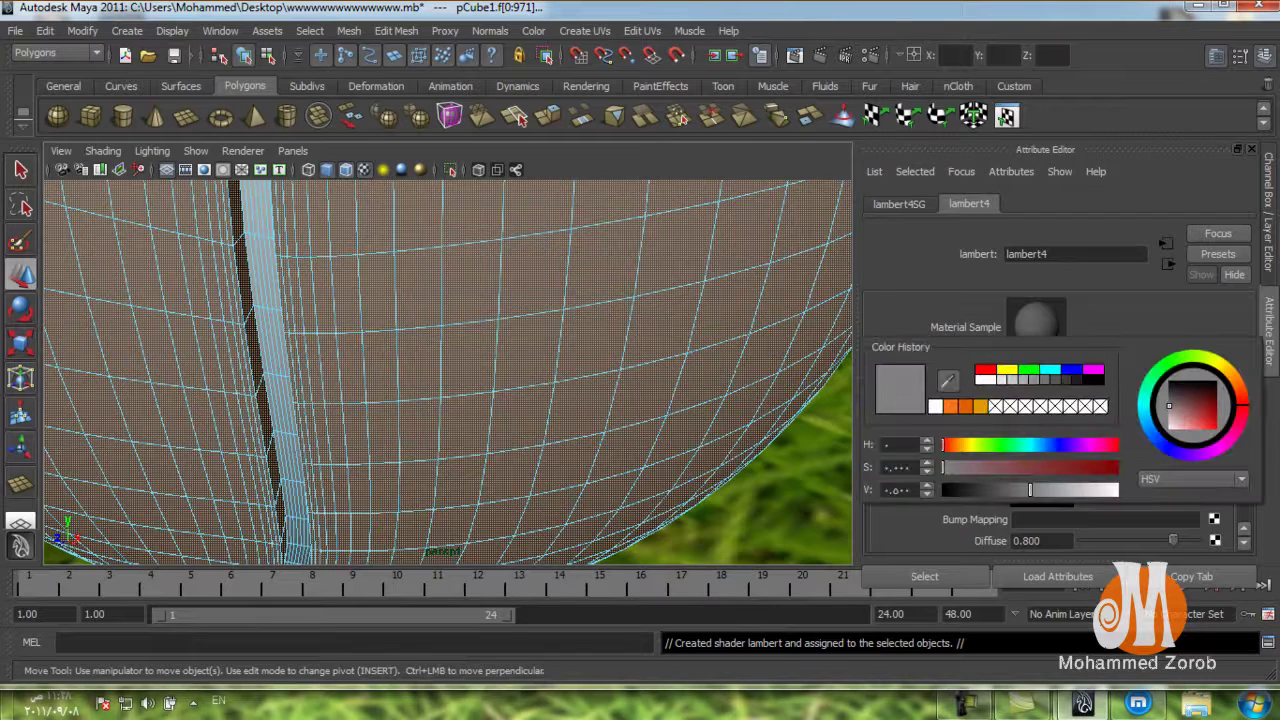
pyautogui.click(1006, 370)
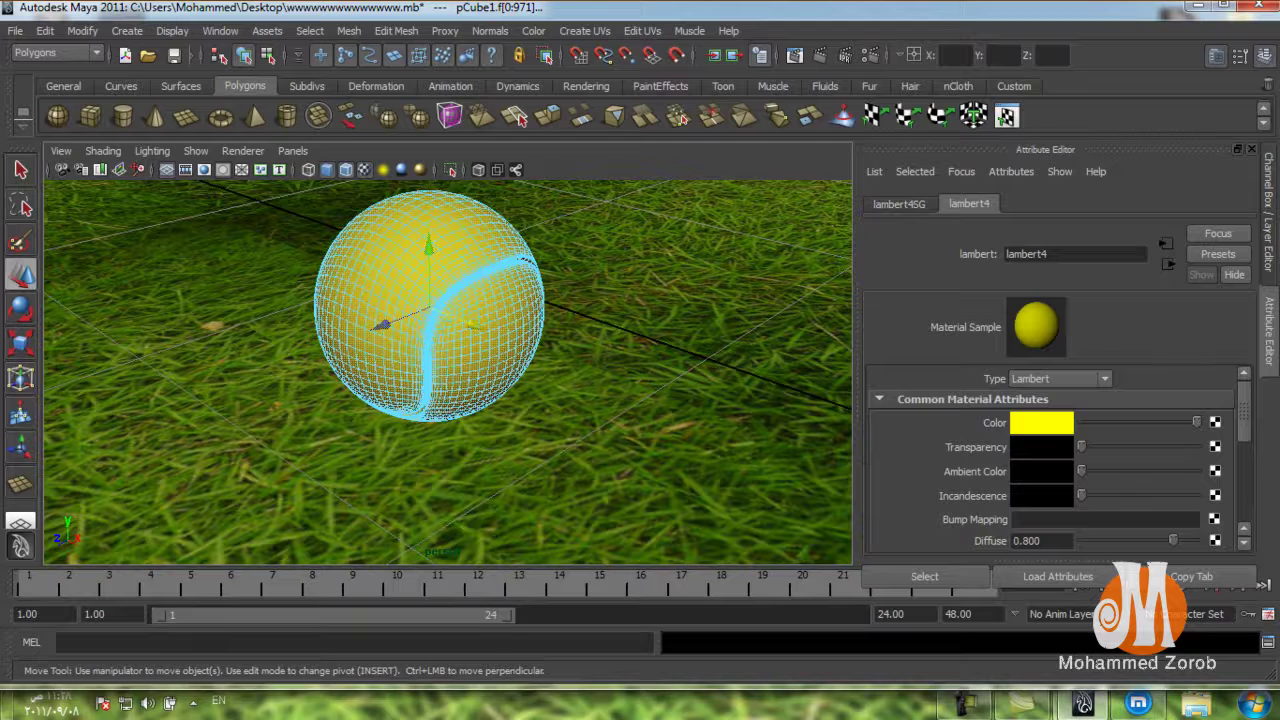
pyautogui.click(1041, 422)
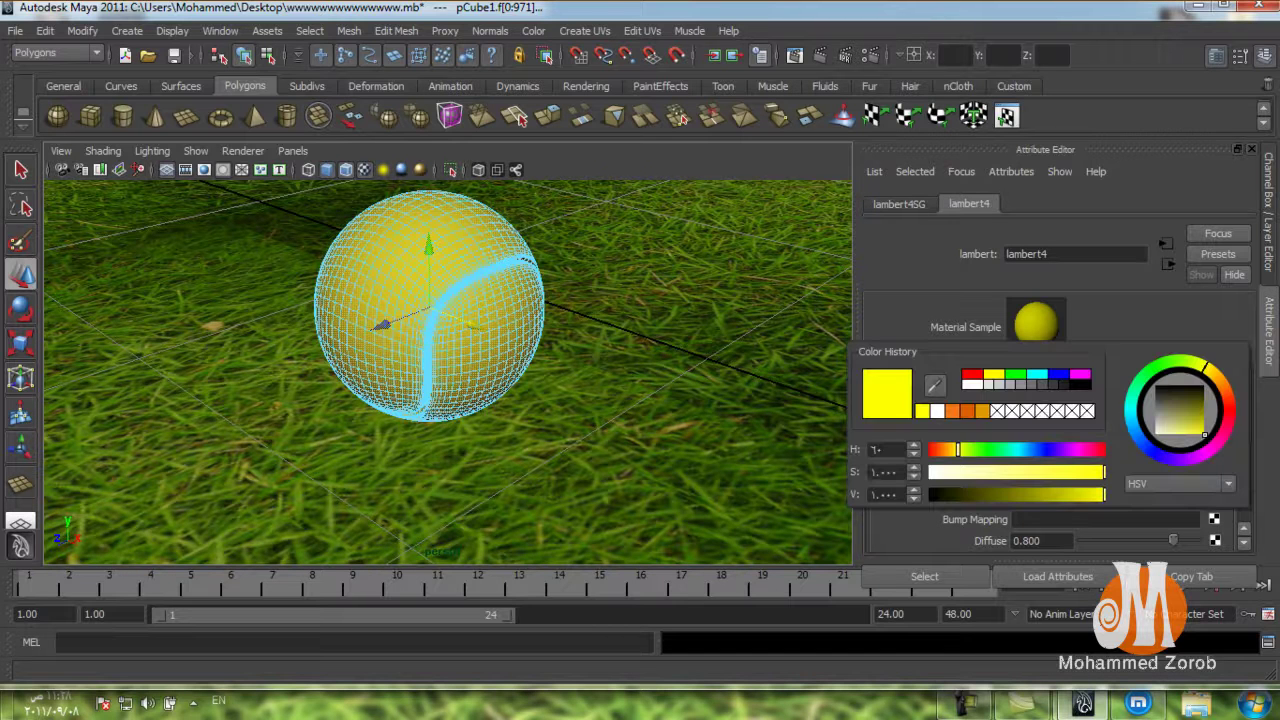
pyautogui.moveTo(1104, 494); pyautogui.dragTo(1065, 494)
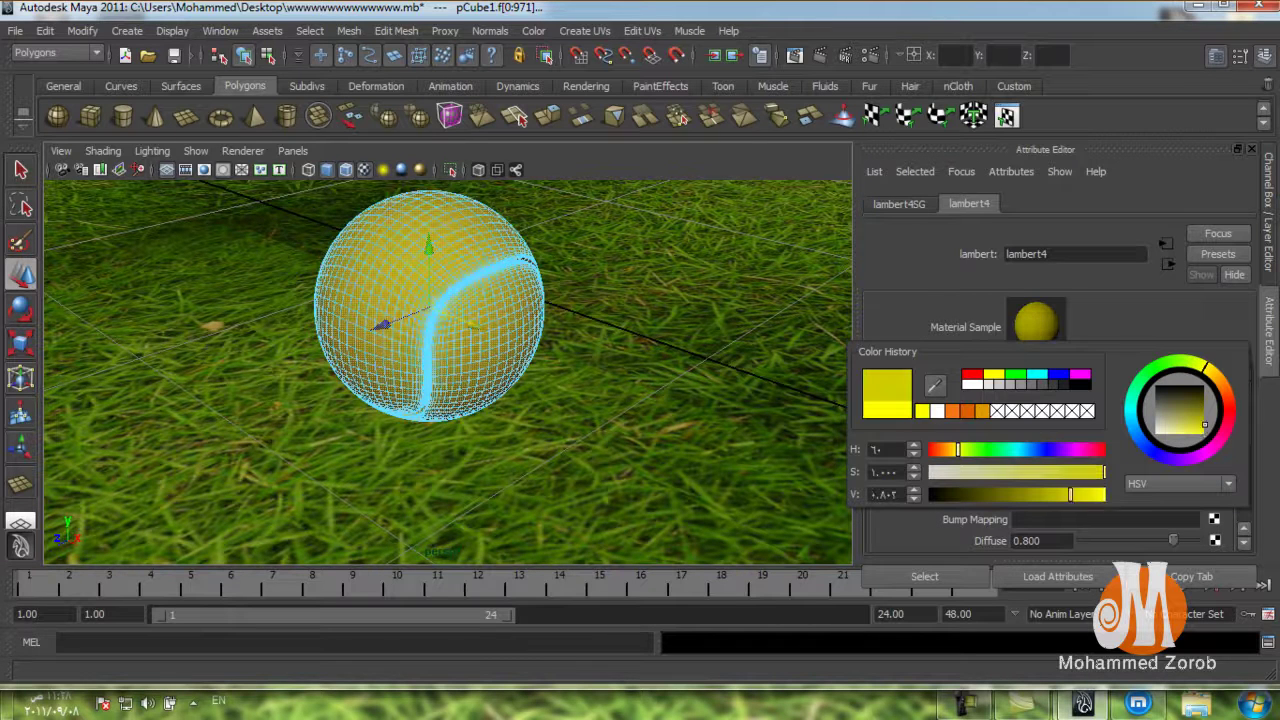
# - Look through the persp1 camera and select the grass ground plane, pPlane1
pyautogui.click(292, 150)
pyautogui.moveTo(323, 170)
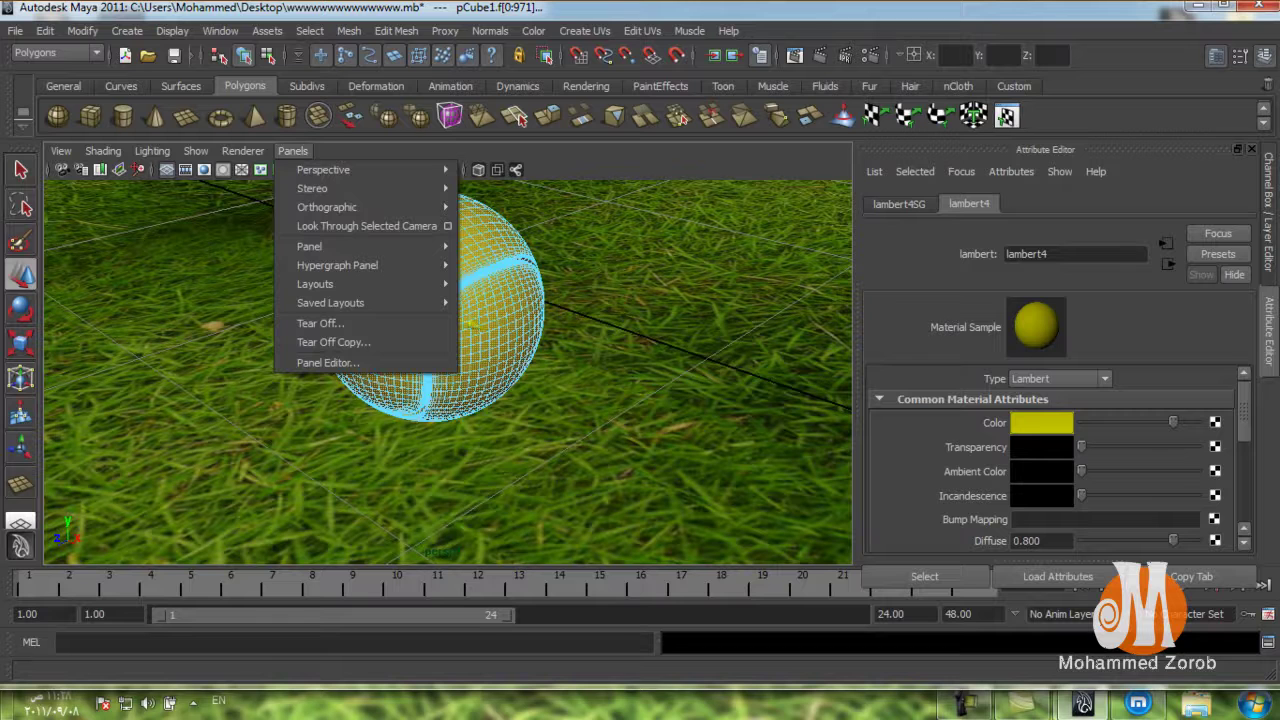
pyautogui.click(496, 189)
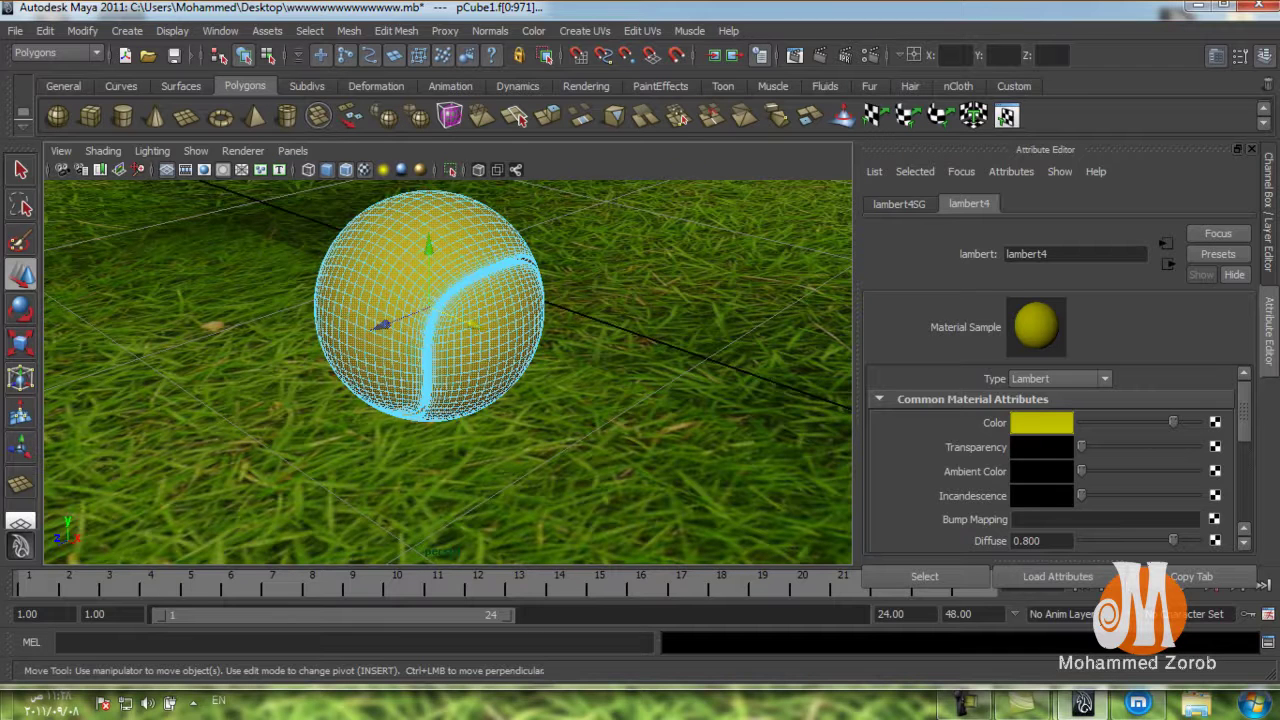
pyautogui.click(292, 150)
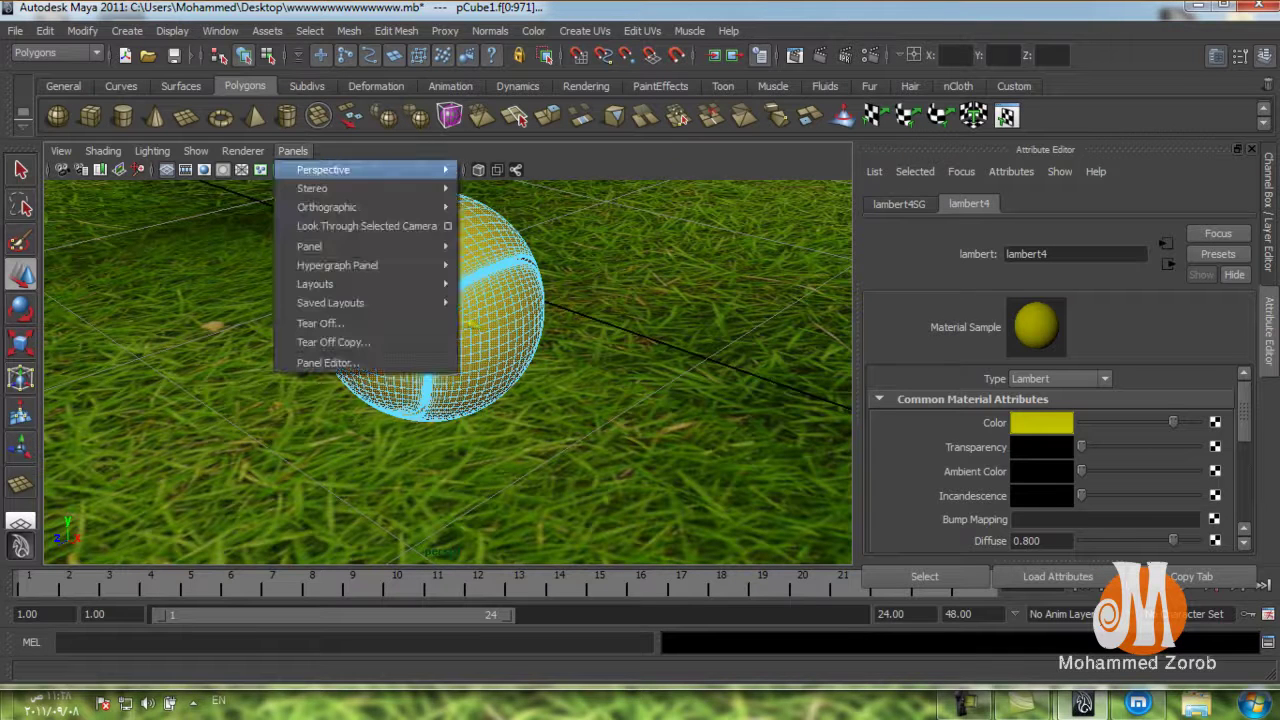
pyautogui.click(496, 189)
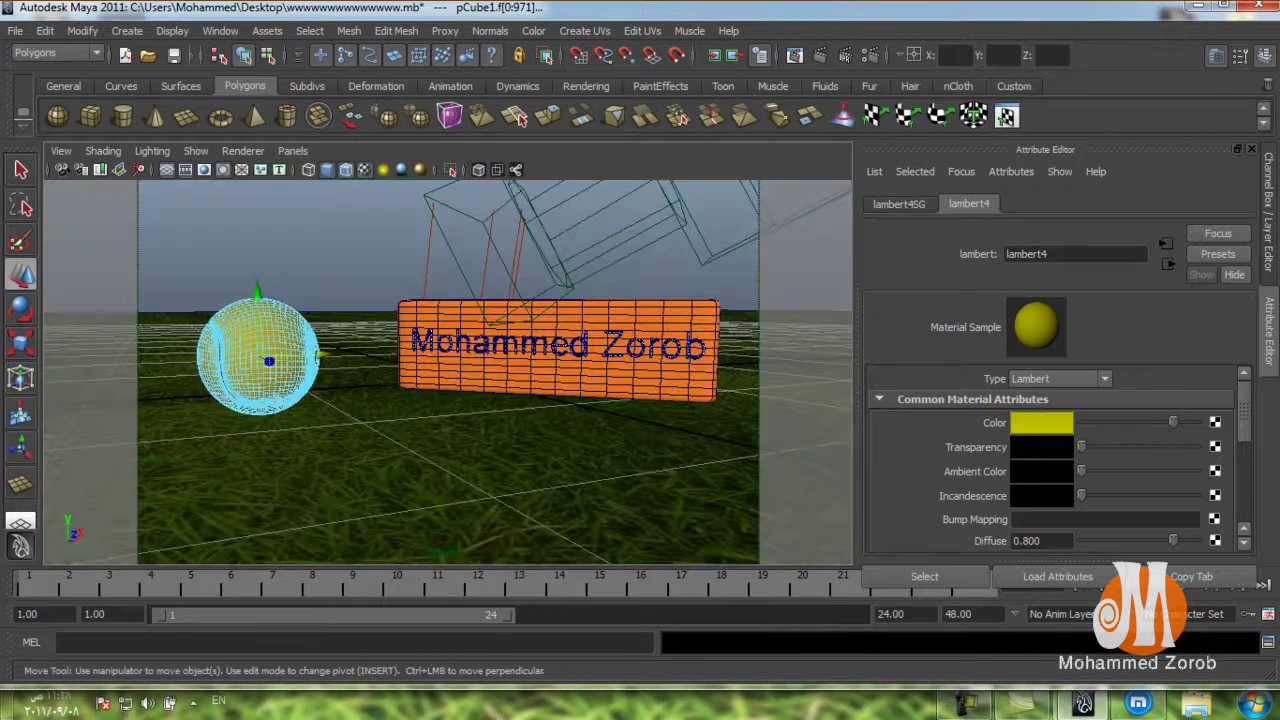
pyautogui.rightClick(545, 358)
pyautogui.click(320, 355)
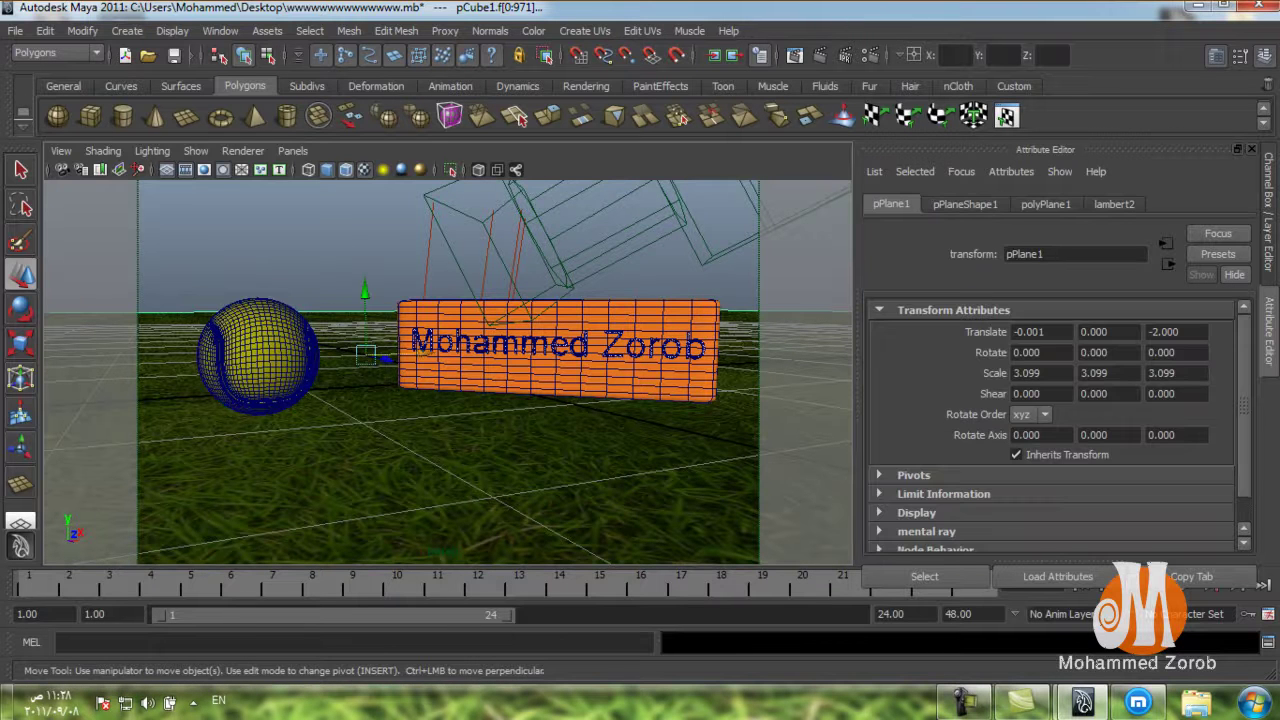
# - Render the current frame from the persp1 camera in Render View
pyautogui.click(735, 55)
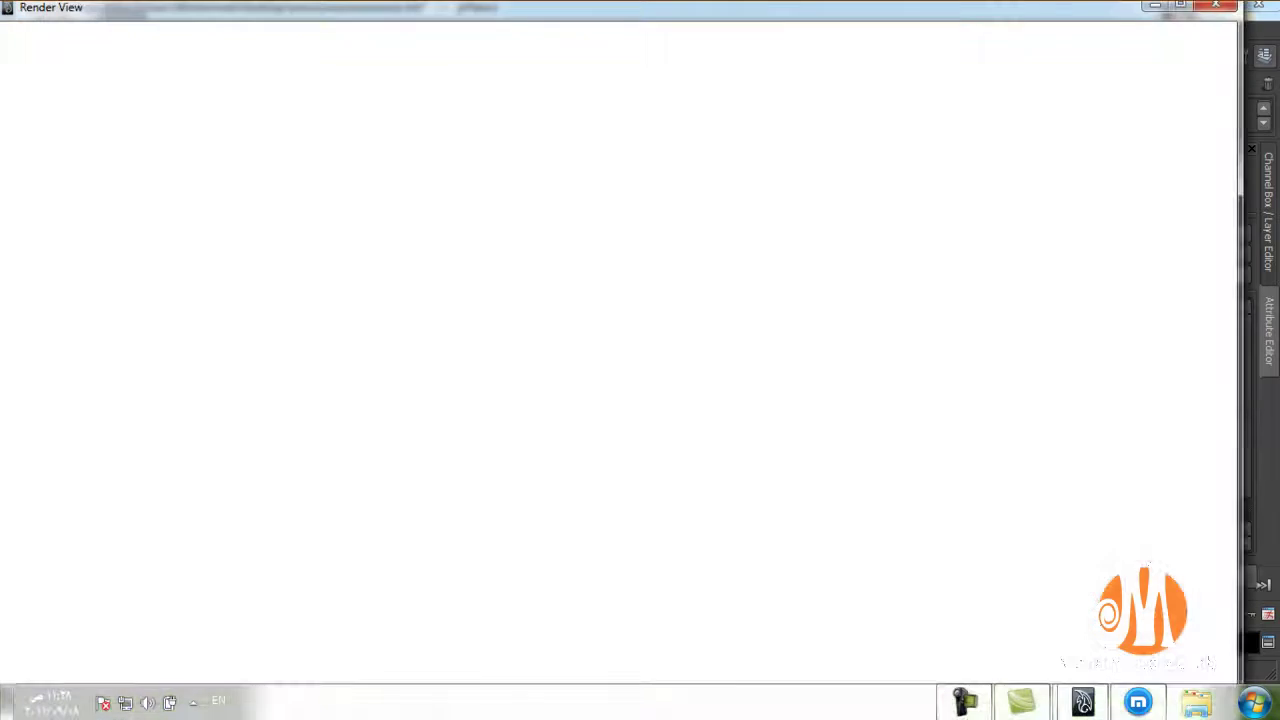